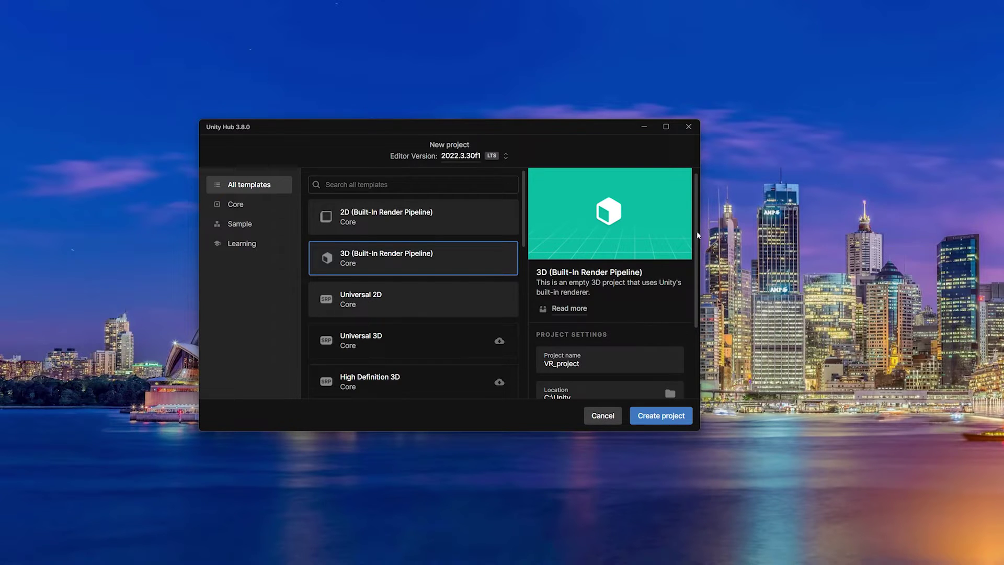
Create the 3D (Built-In Render Pipeline) project VR_project in C:\Unity
left_click_drag(697, 232, 697, 238)
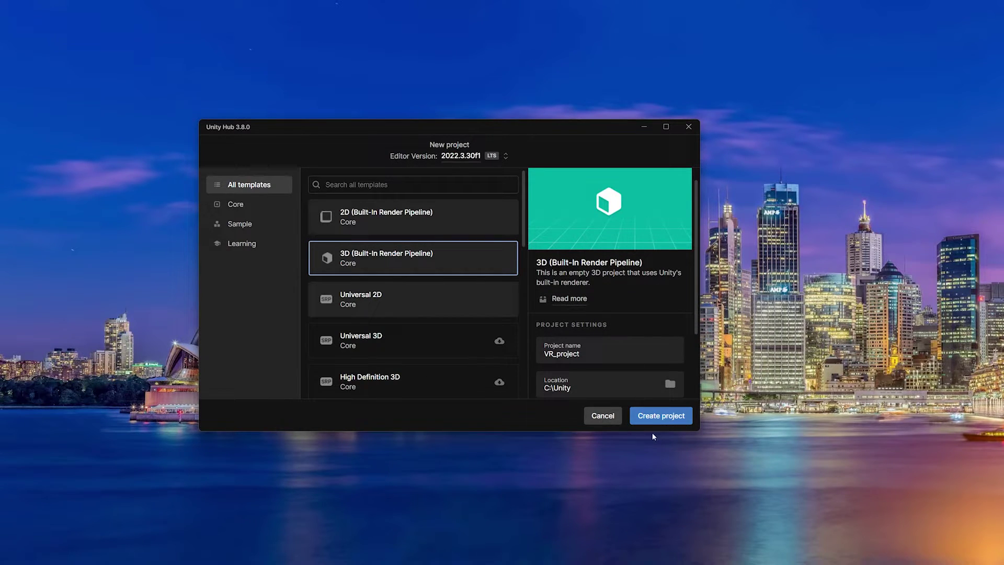
left_click(658, 417)
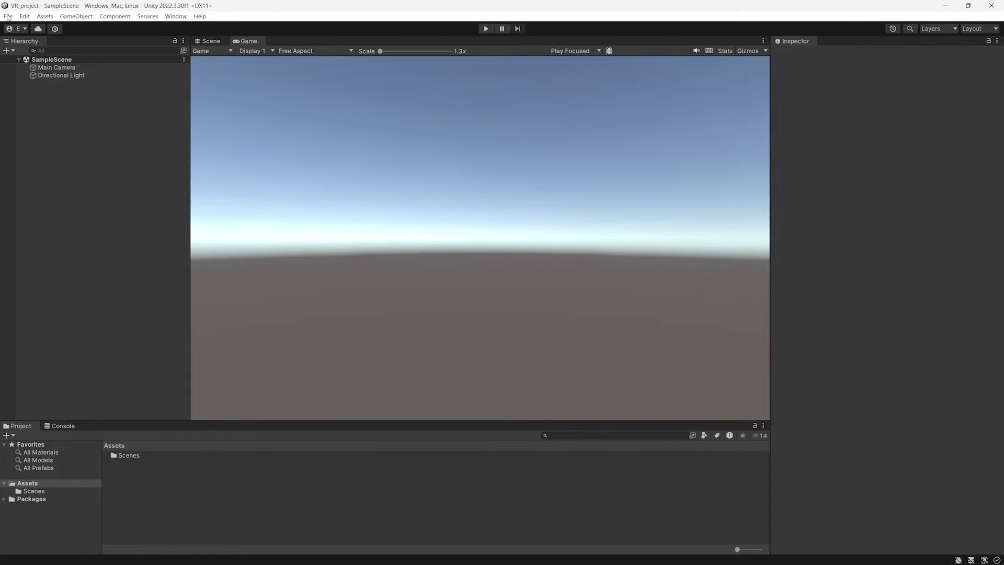
Select Android in Build Settings, which reports the Android module as missing
left_click(6, 16)
left_click(44, 132)
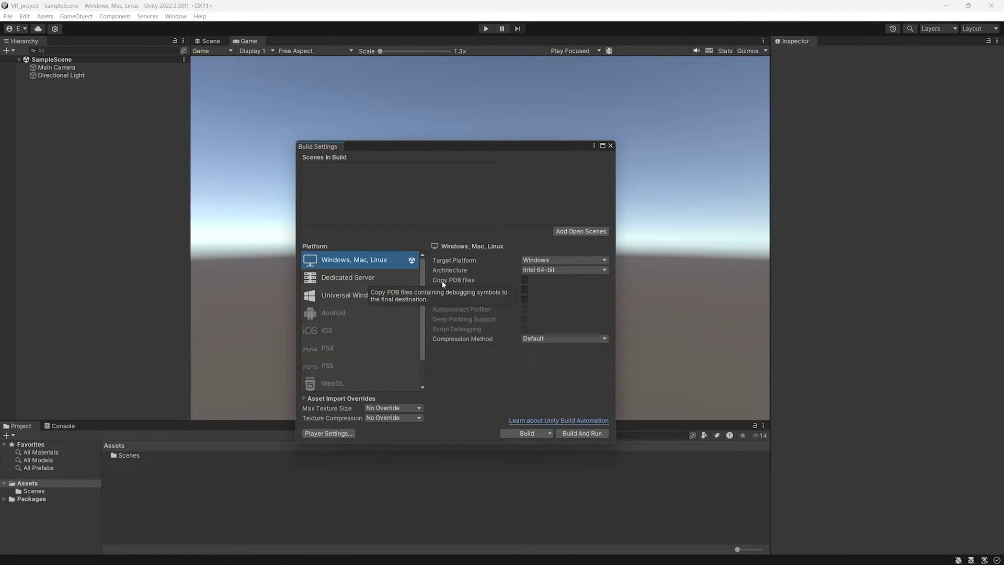
left_click(329, 312)
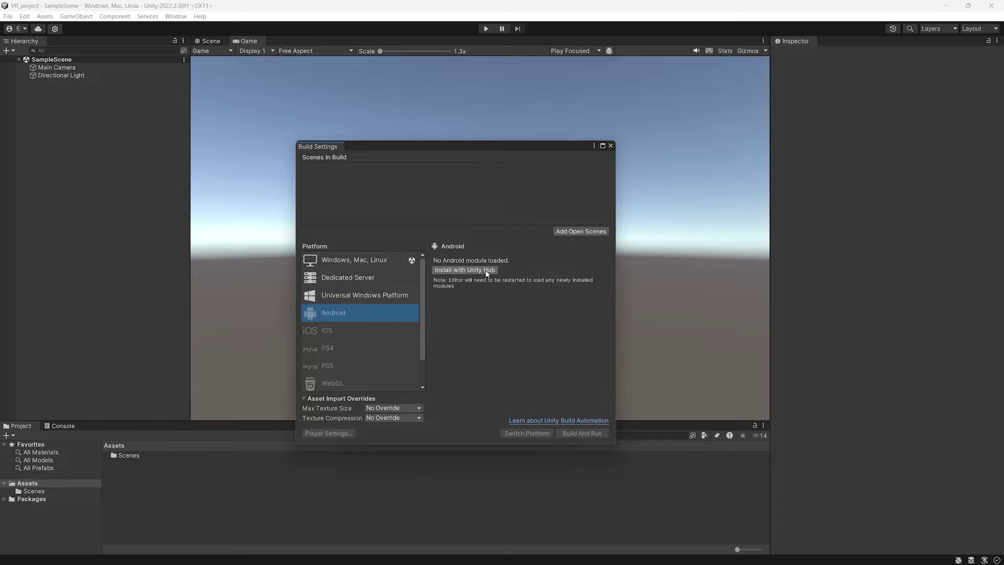
Install Android Build Support with OpenJDK and SDK & NDK Tools, accepting the license, then reopen VR_project
left_click(464, 270)
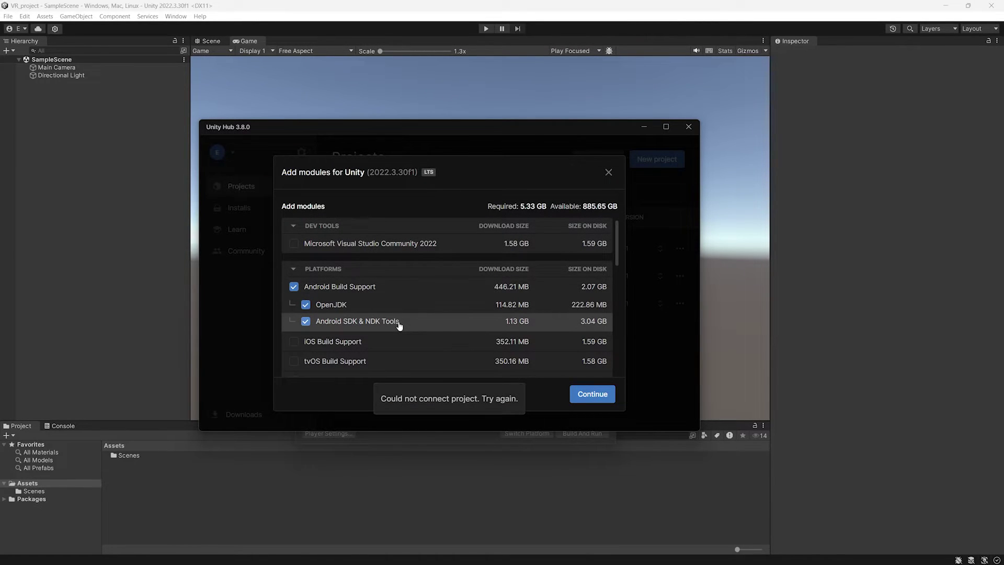
left_click(592, 395)
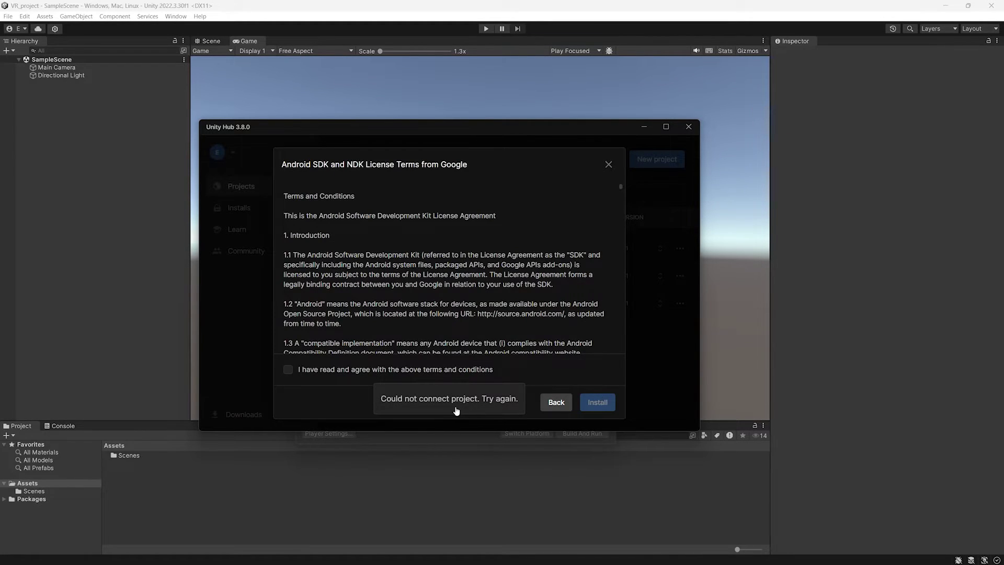
left_click(288, 369)
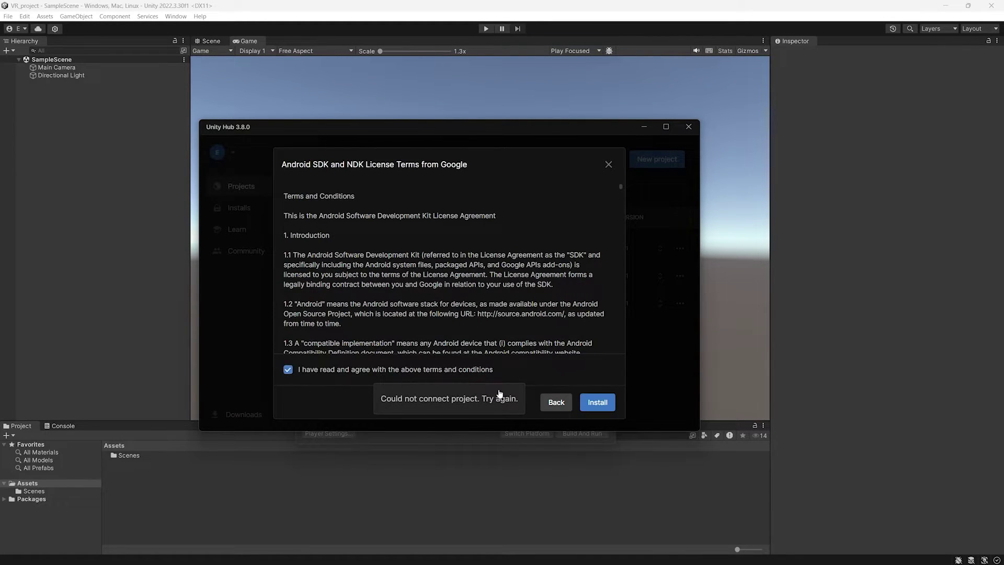
left_click(607, 401)
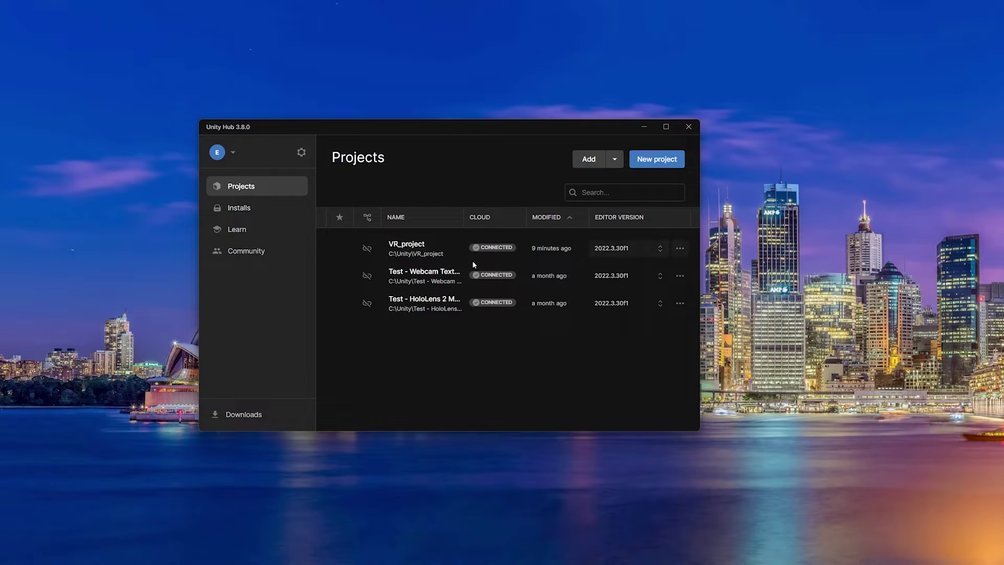
left_click(432, 256)
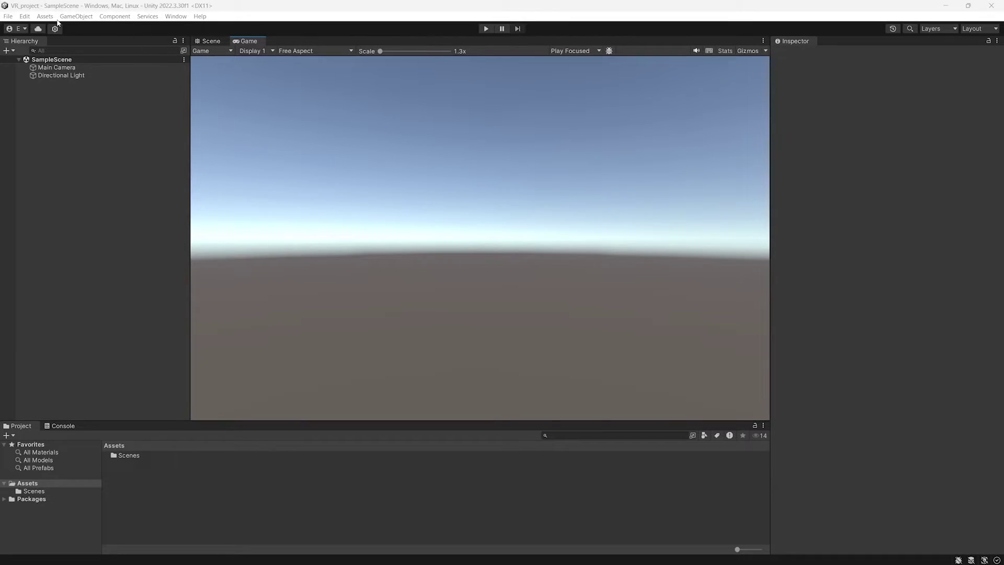
Set Android texture compression to ASTC and add the open SampleScene to the build
left_click(8, 16)
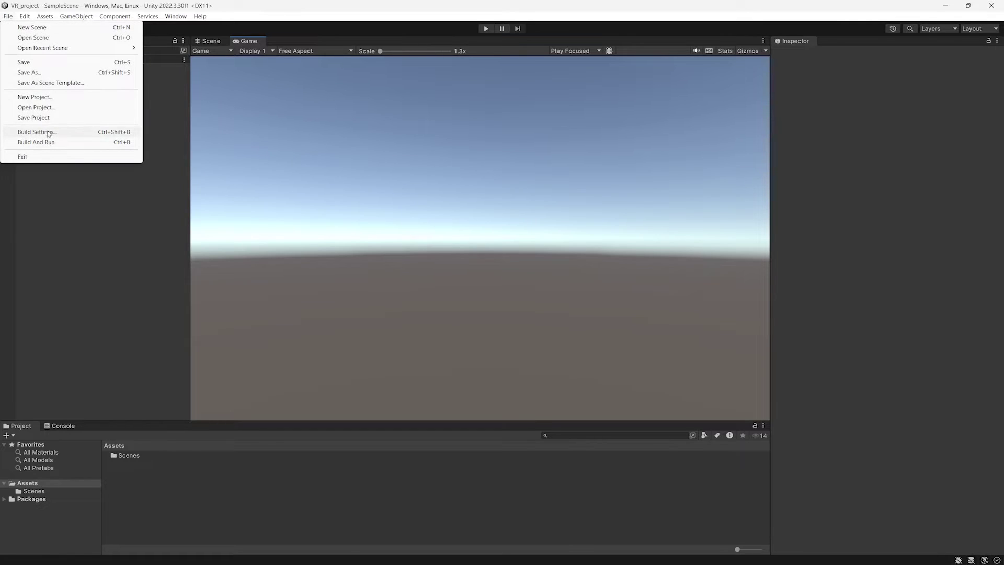
left_click(47, 131)
left_click(364, 300)
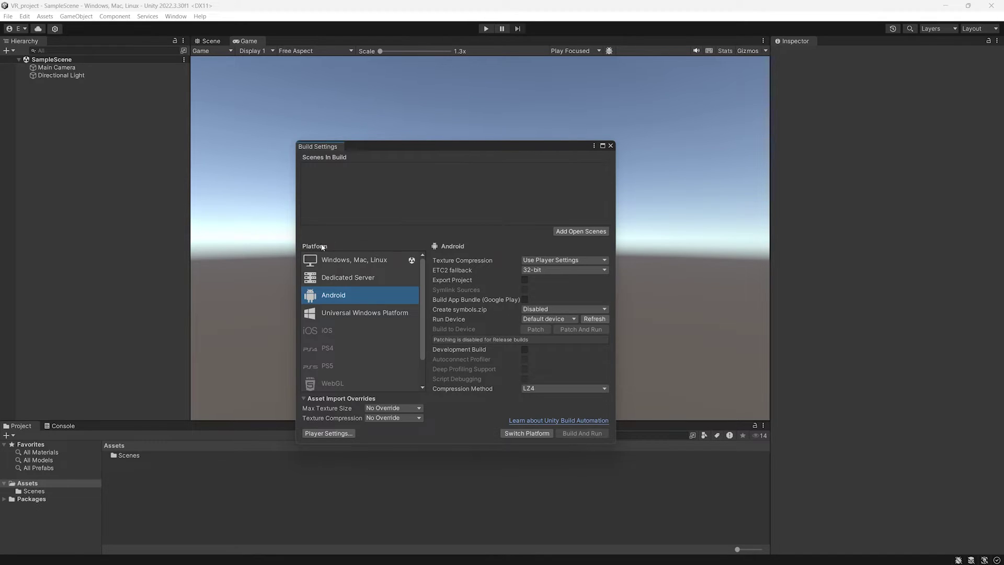
left_click(527, 261)
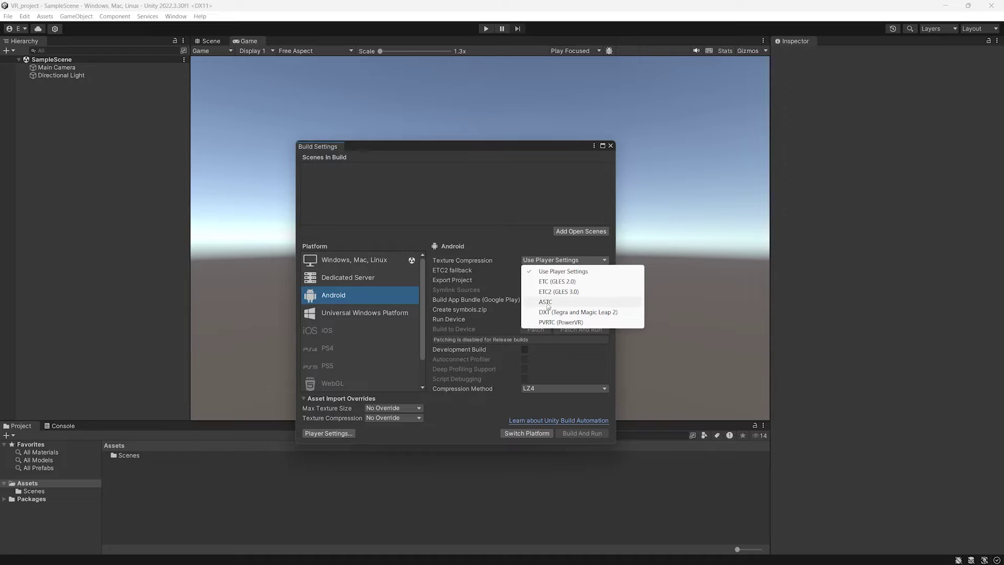
left_click(547, 302)
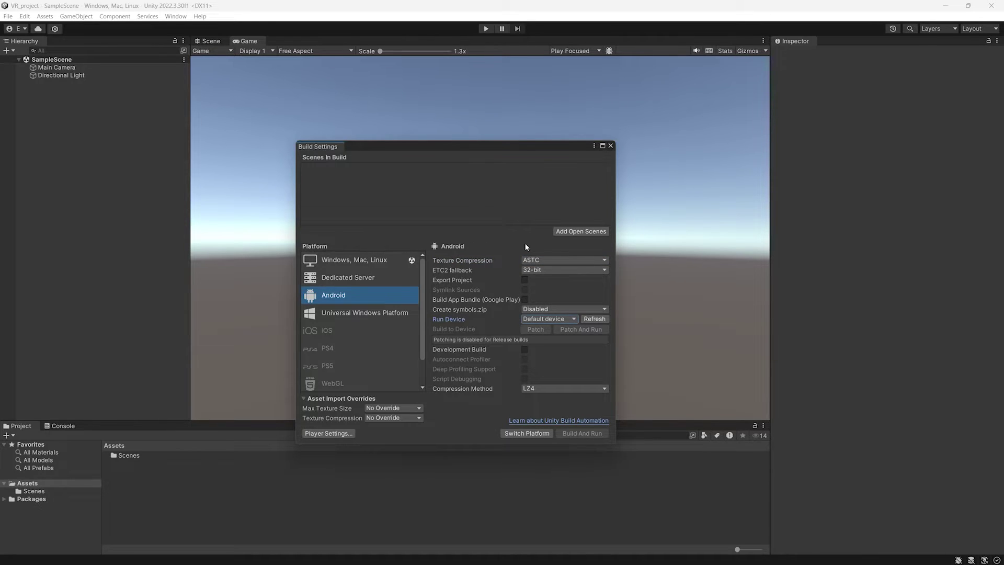
left_click(563, 233)
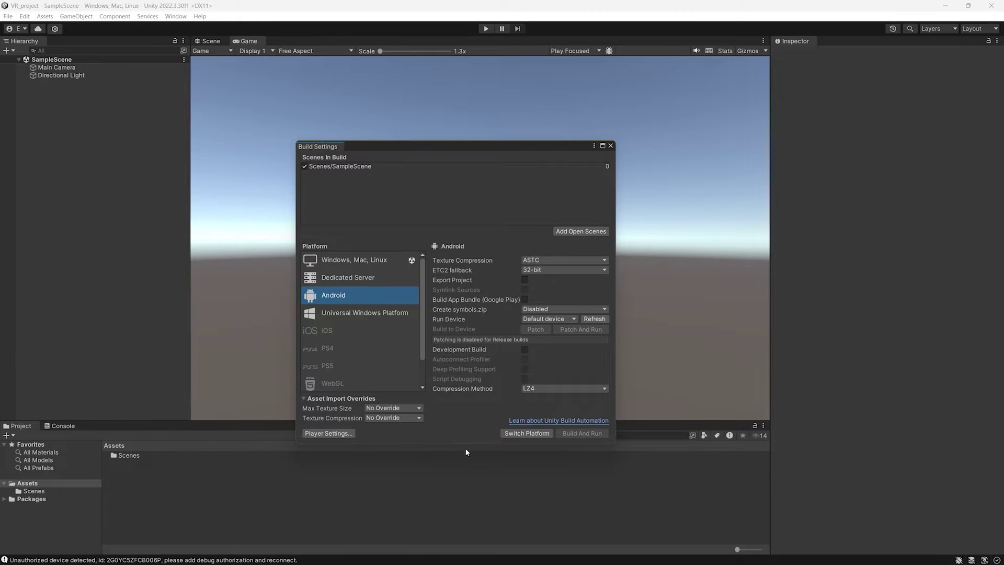
Choose Oculus Quest 3 as the Android run device
left_click(541, 322)
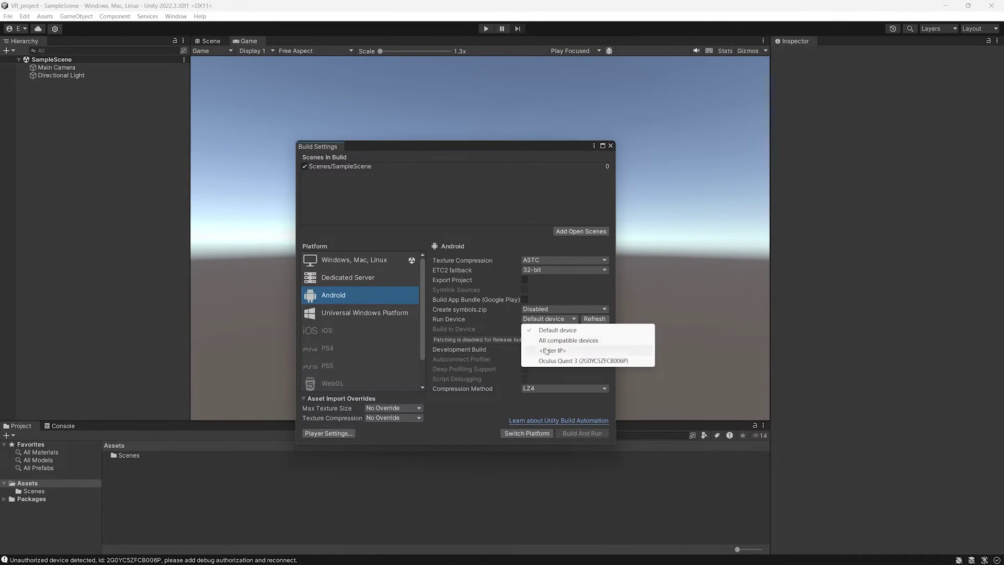
left_click(546, 361)
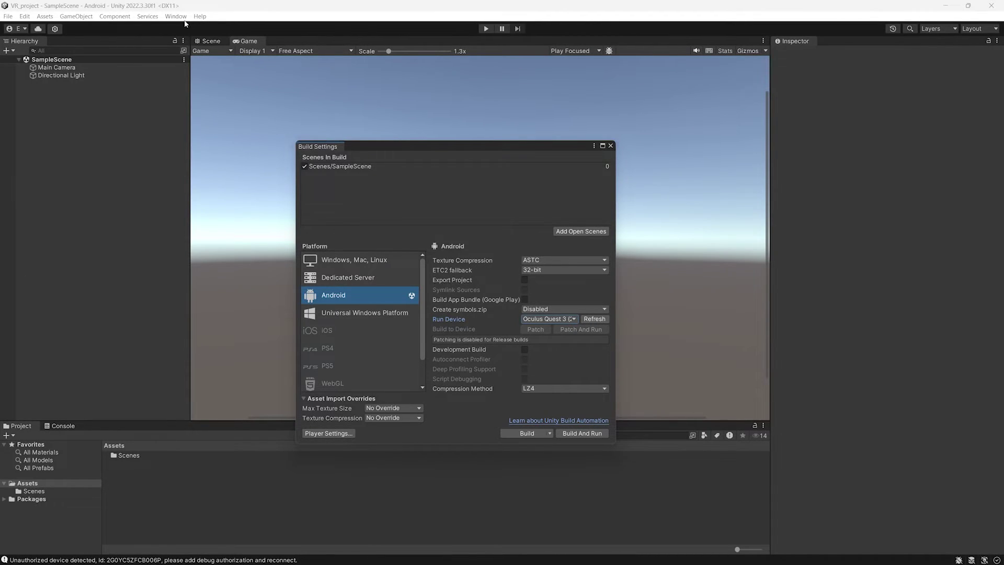
Install com.unity.xr.meta-openxr from the Unity Registry and accept enabling the native input backends
left_click(610, 145)
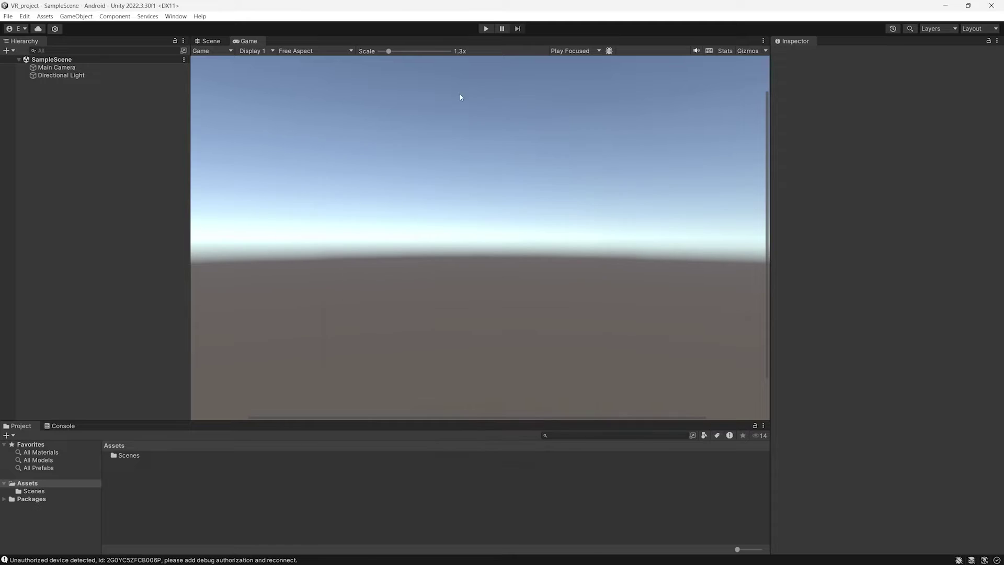
left_click(178, 17)
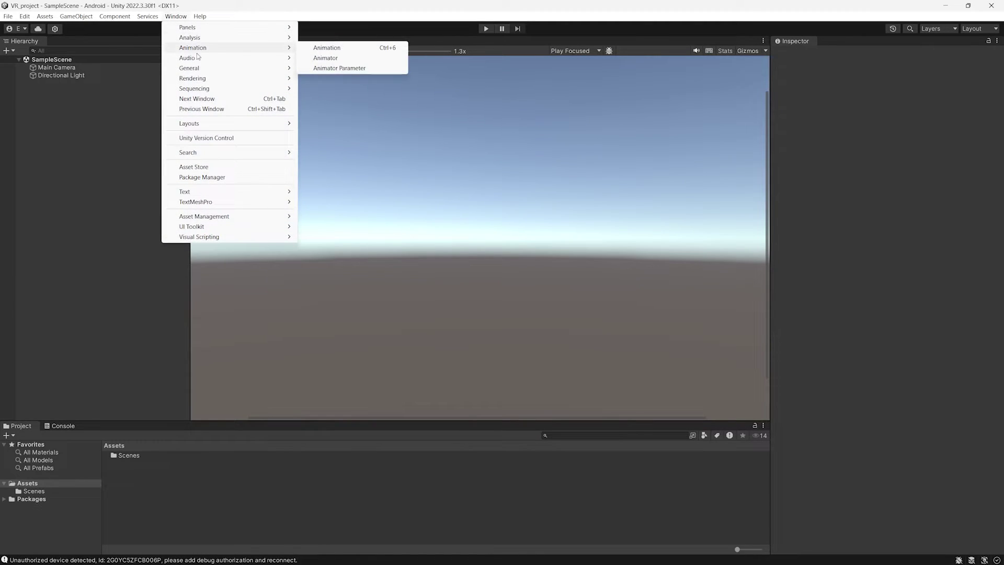
left_click(223, 178)
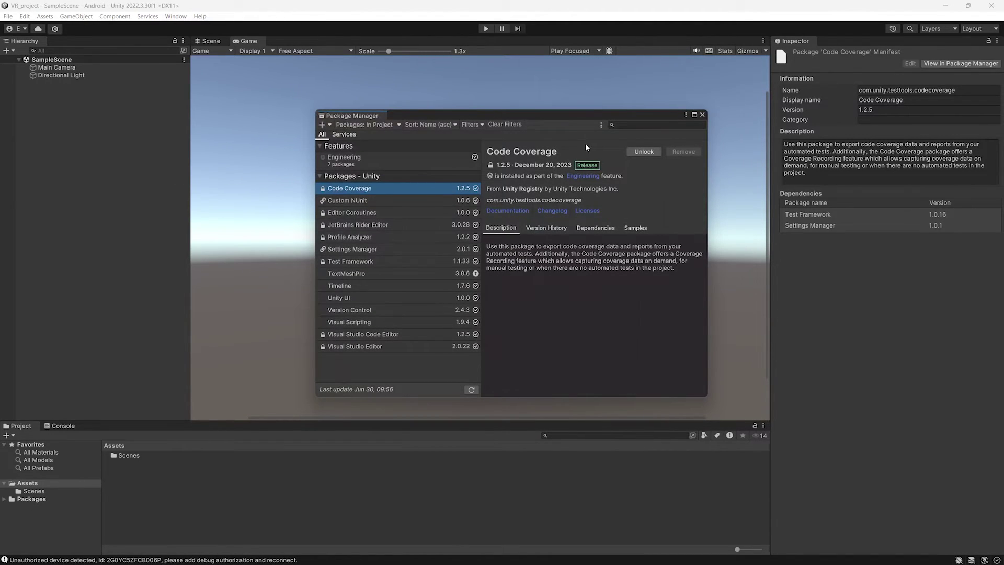
left_click(354, 125)
left_click(356, 137)
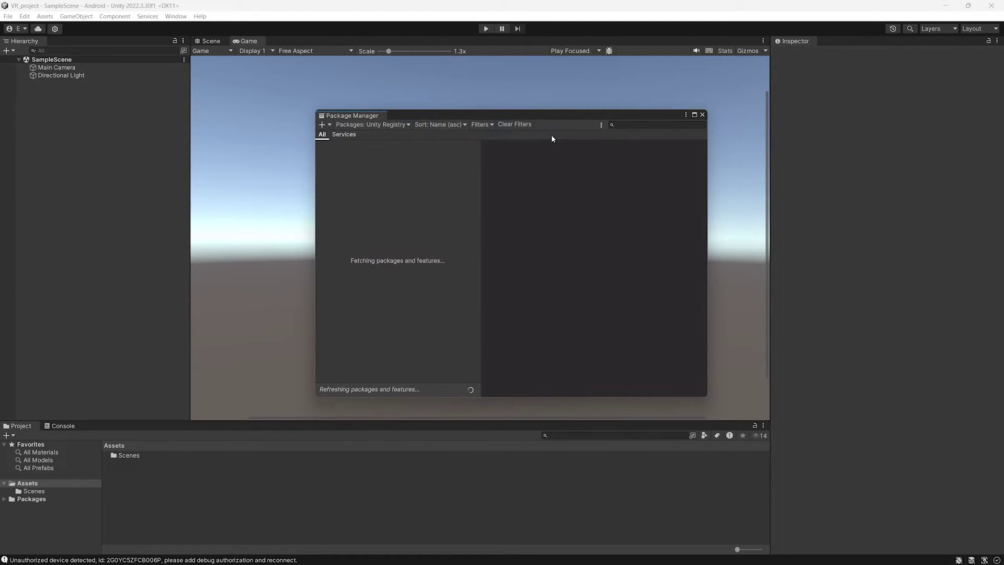
left_click(631, 125)
type("com.unity.xr.meta-openxr")
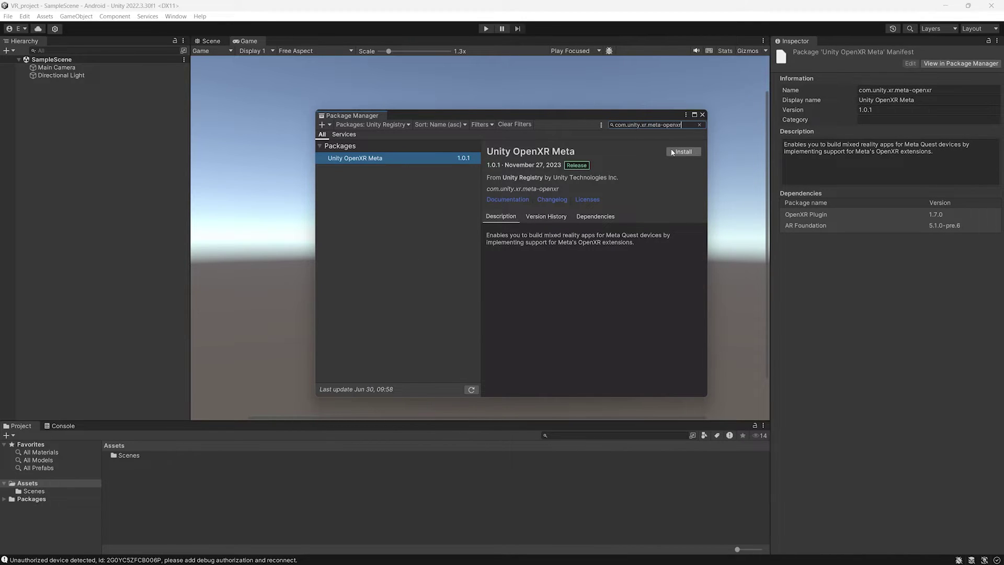
left_click(674, 153)
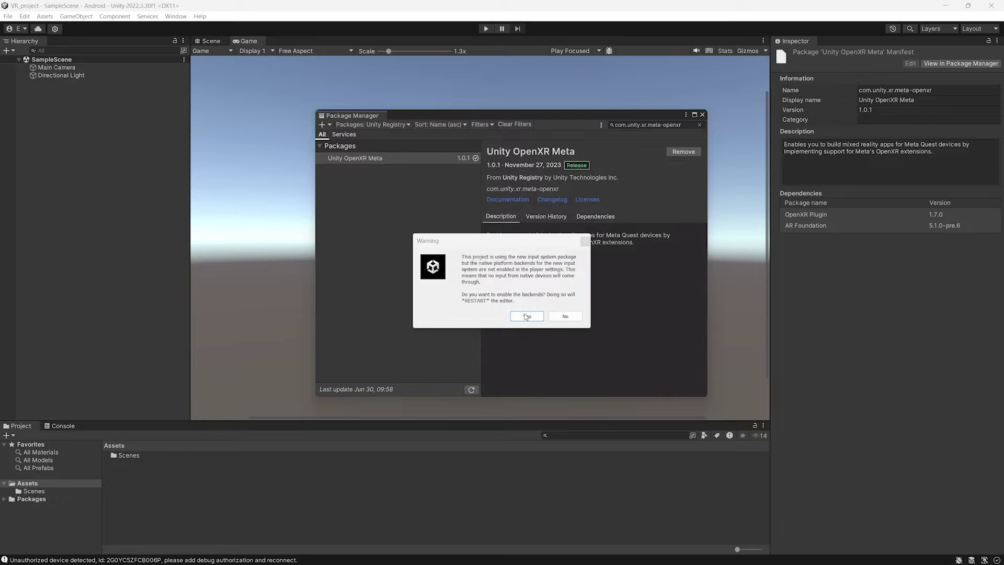
left_click(526, 316)
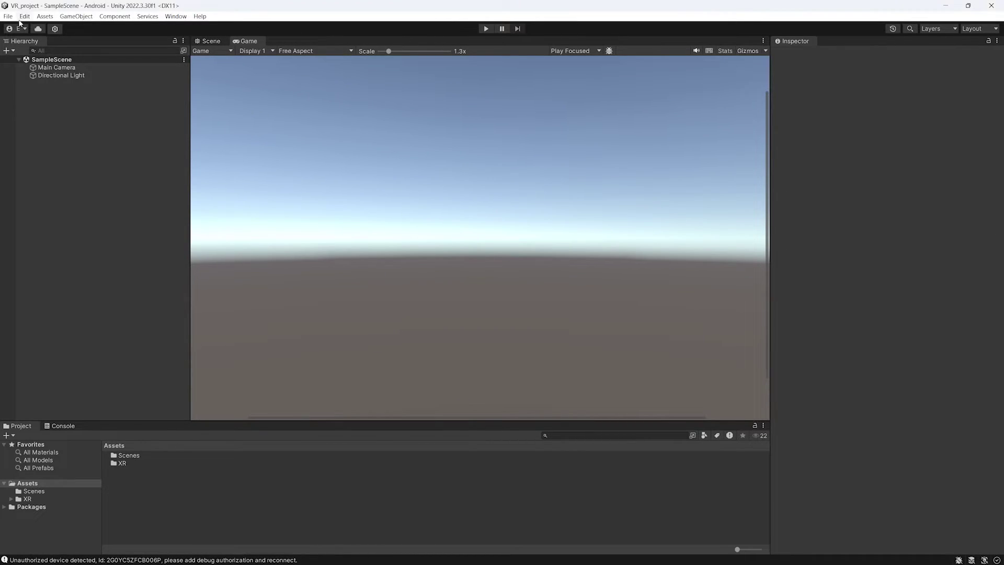
Enable OpenXR as the Android plug-in provider in XR Plug-in Management
left_click(24, 16)
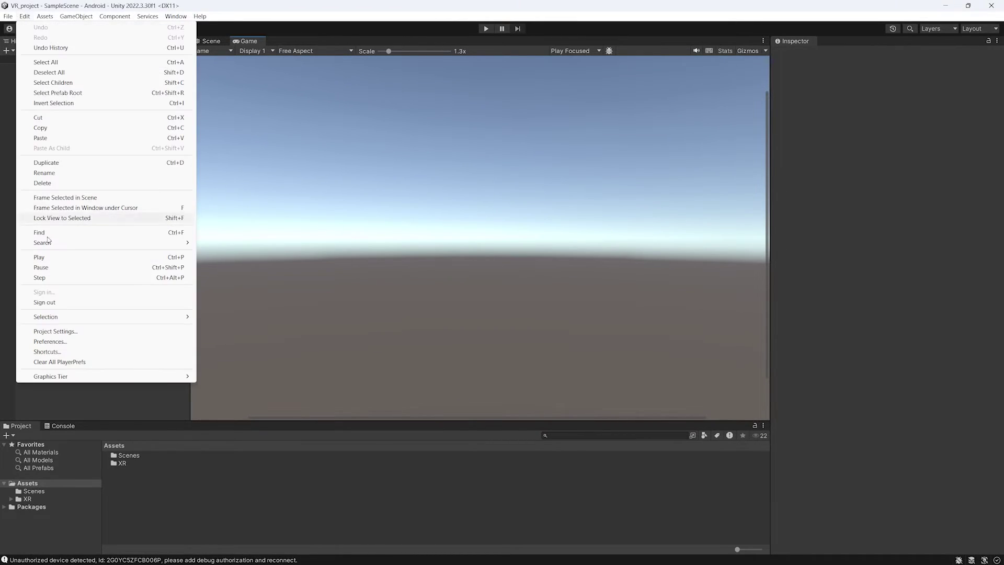
left_click(55, 330)
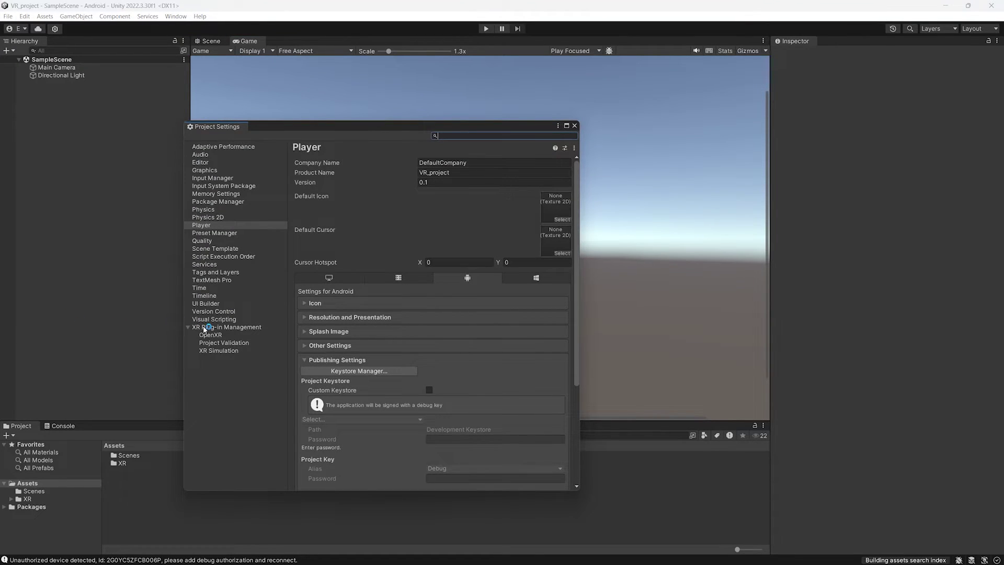
left_click(205, 328)
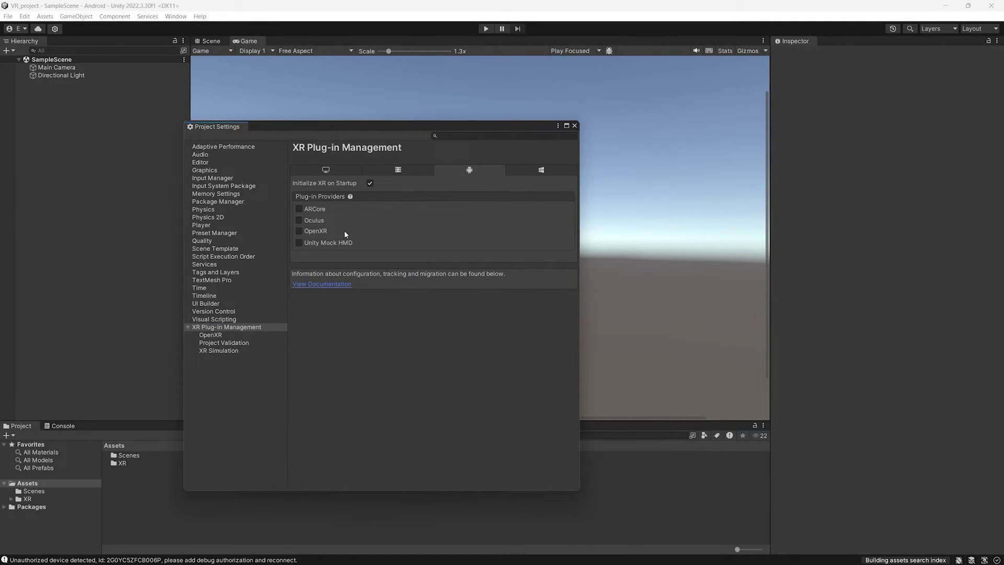
left_click(299, 231)
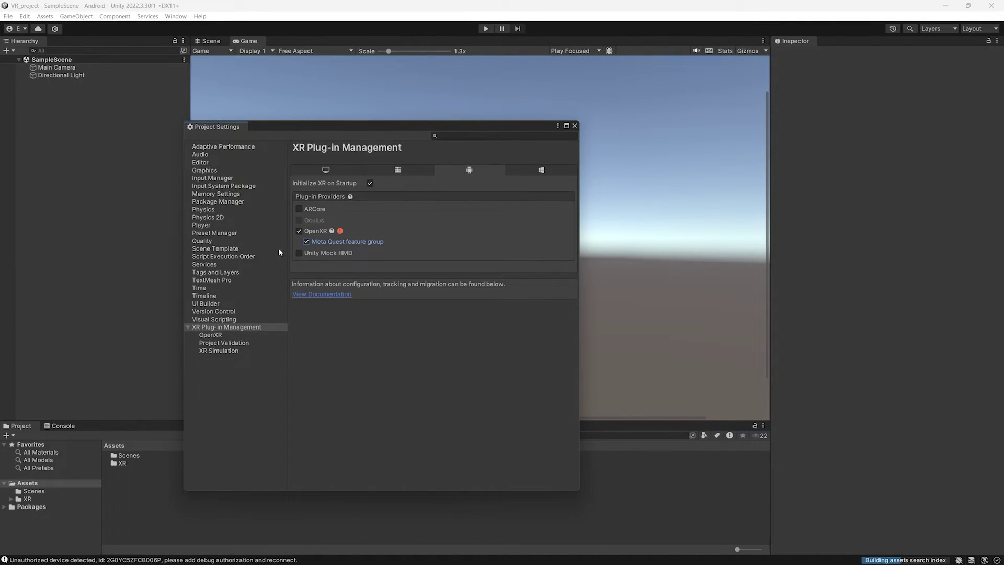
Add the Oculus Touch Controller Profile to the OpenXR interaction profiles
left_click(222, 335)
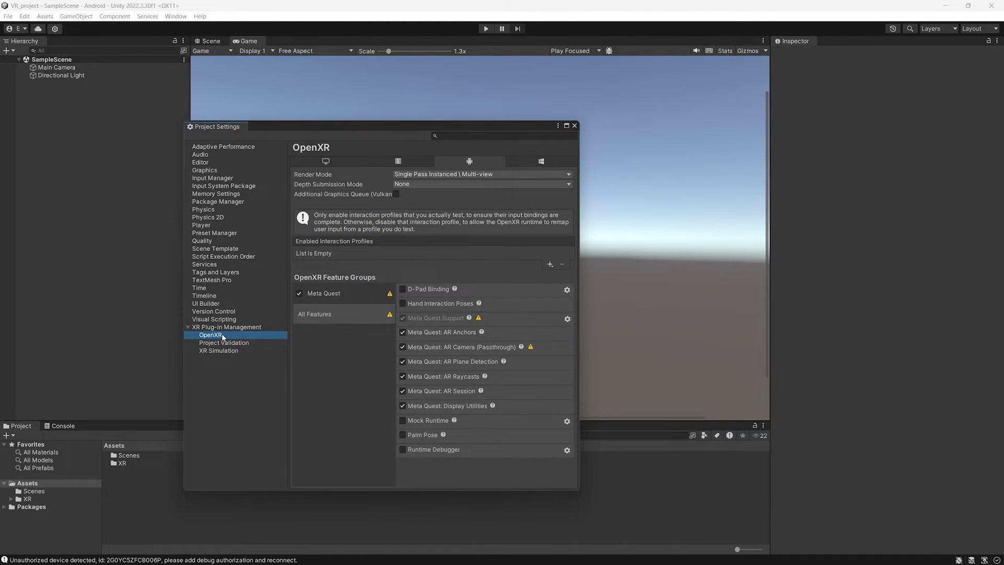
left_click(550, 265)
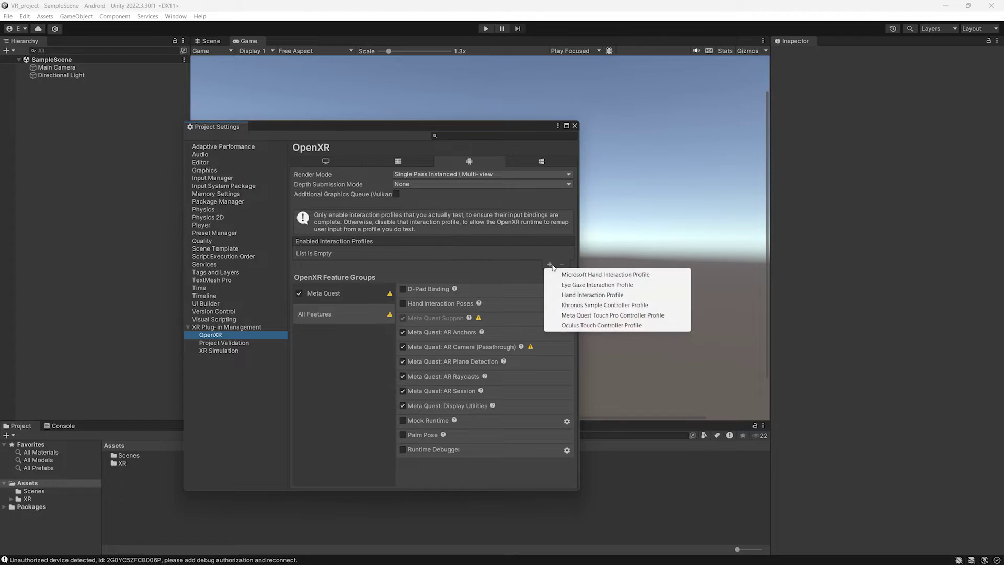
left_click(571, 325)
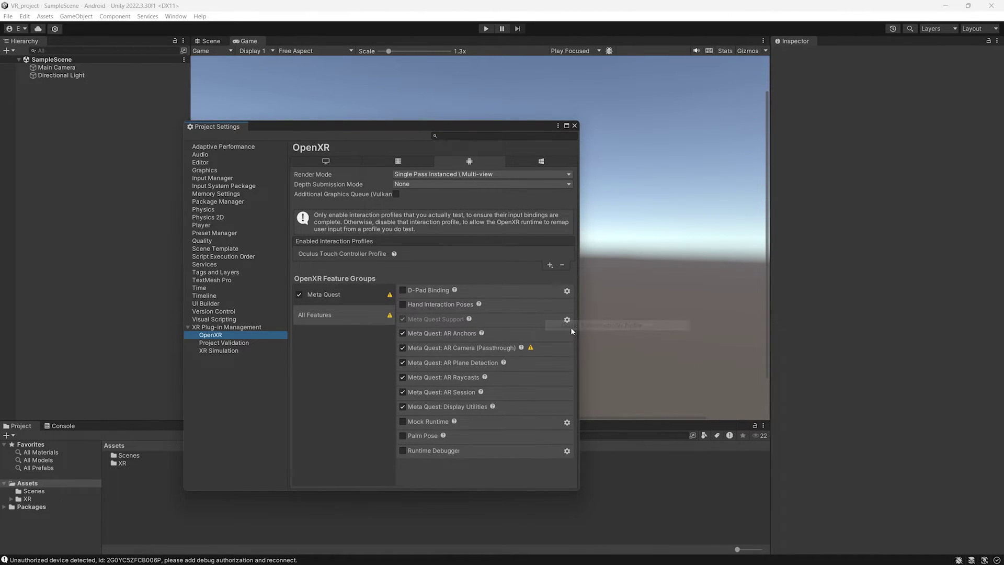
Apply Fix All in Project Validation, then close Project Settings
left_click(228, 343)
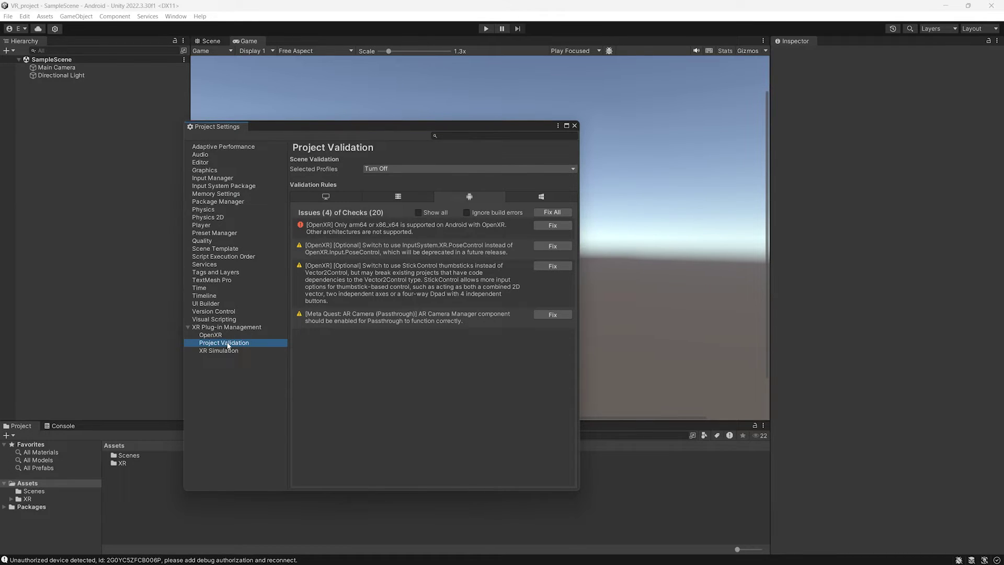
left_click(552, 212)
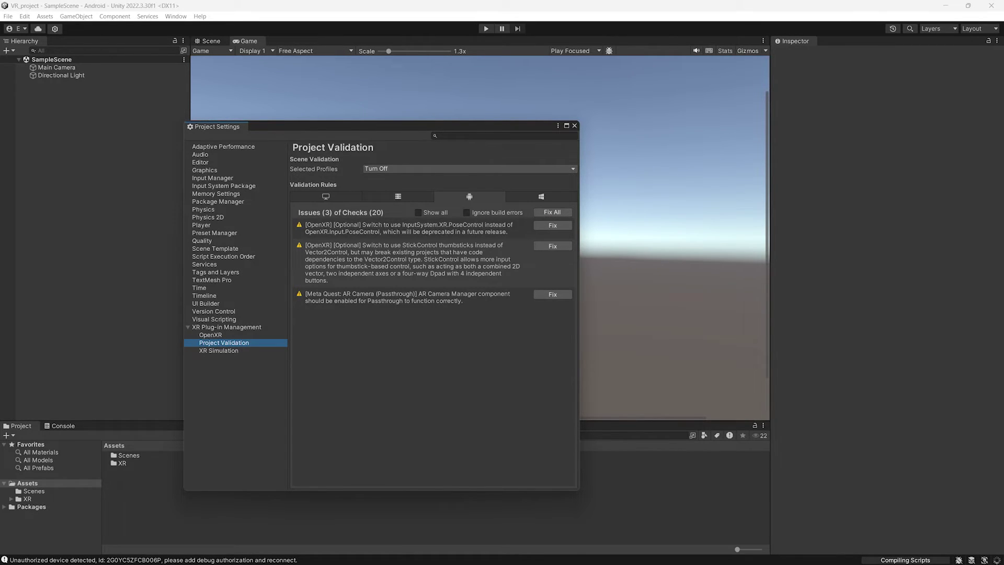
left_click(573, 125)
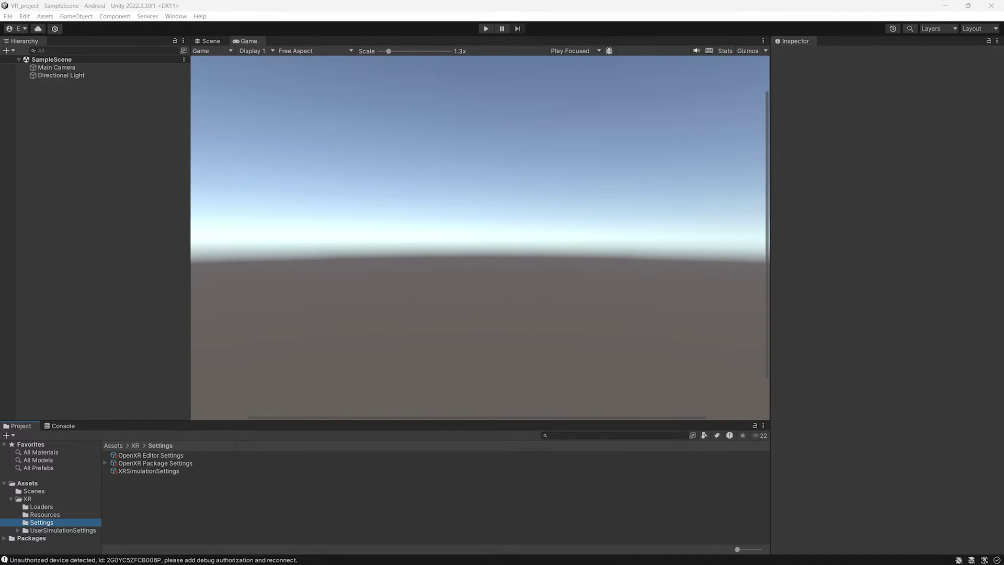
Delete the Main Camera and add an XR Origin (Mobile AR) in its place
left_click(96, 68)
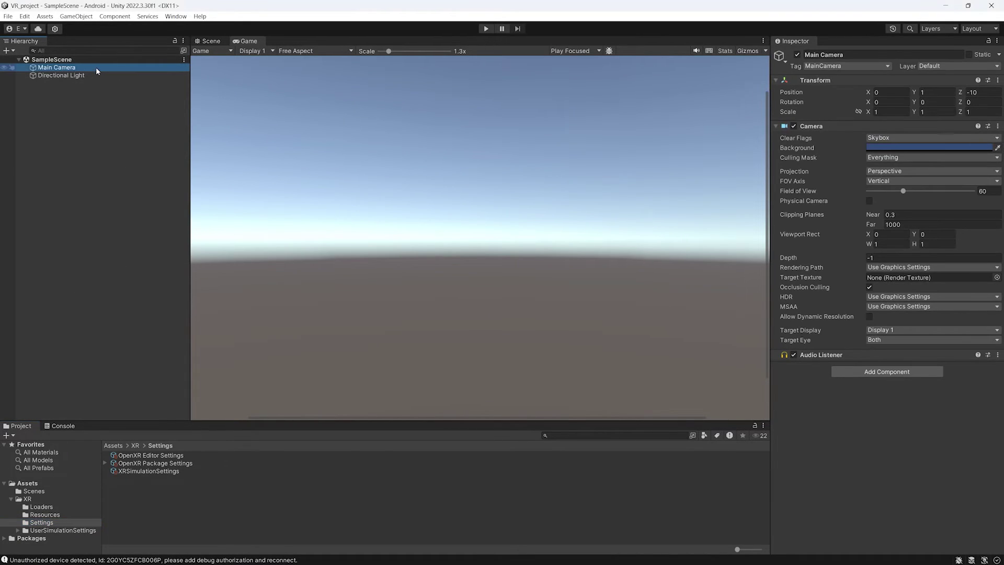
key("Delete")
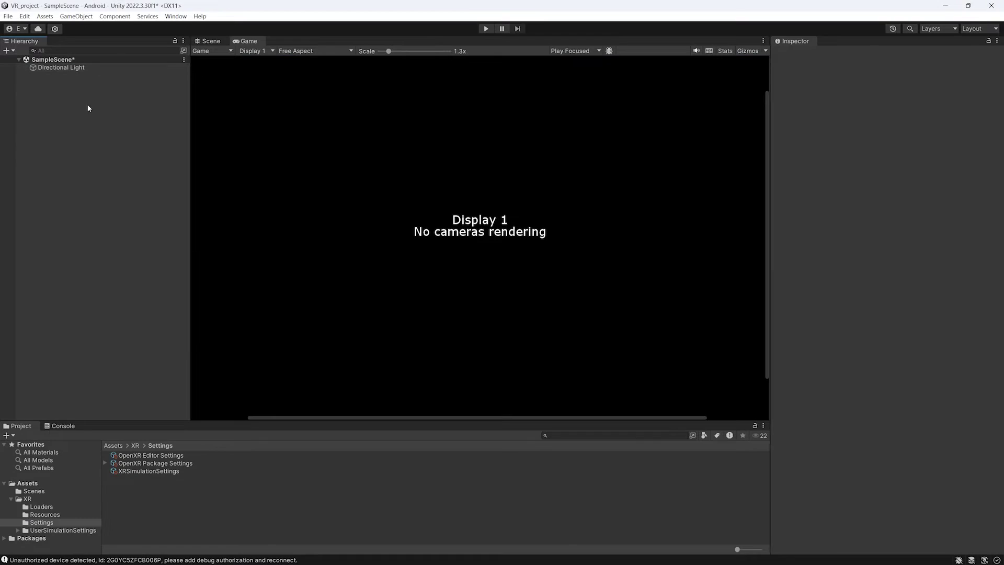
left_click(76, 16)
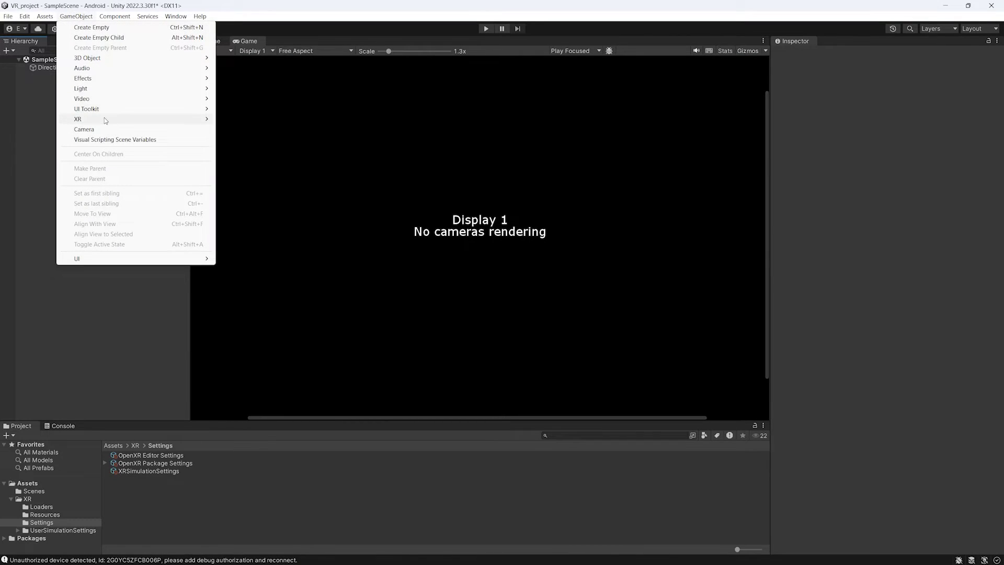
mouse_move(136, 120)
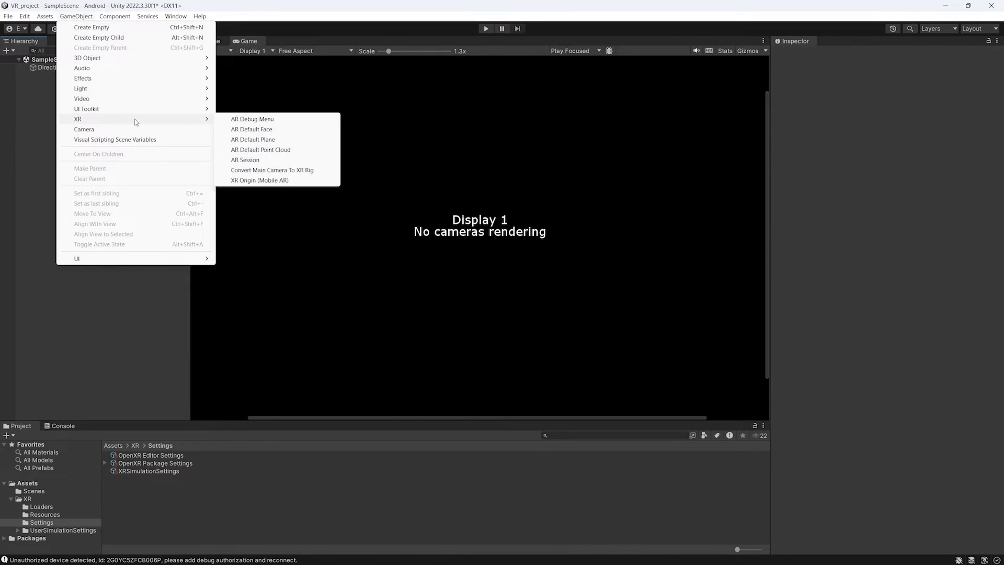
left_click(242, 180)
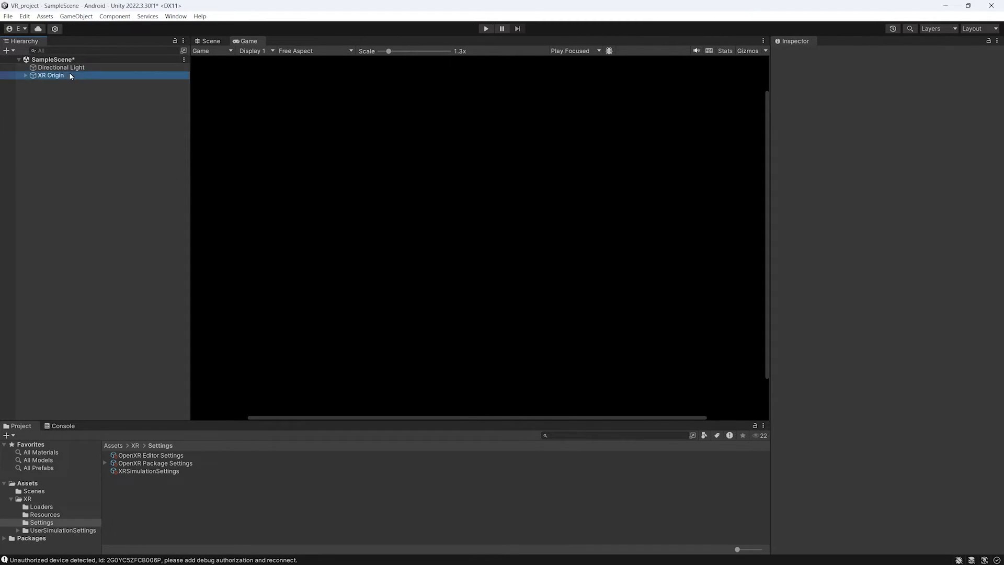
Set the XR Origin's Tracking Origin Mode to Floor
left_click(34, 77)
left_click(25, 76)
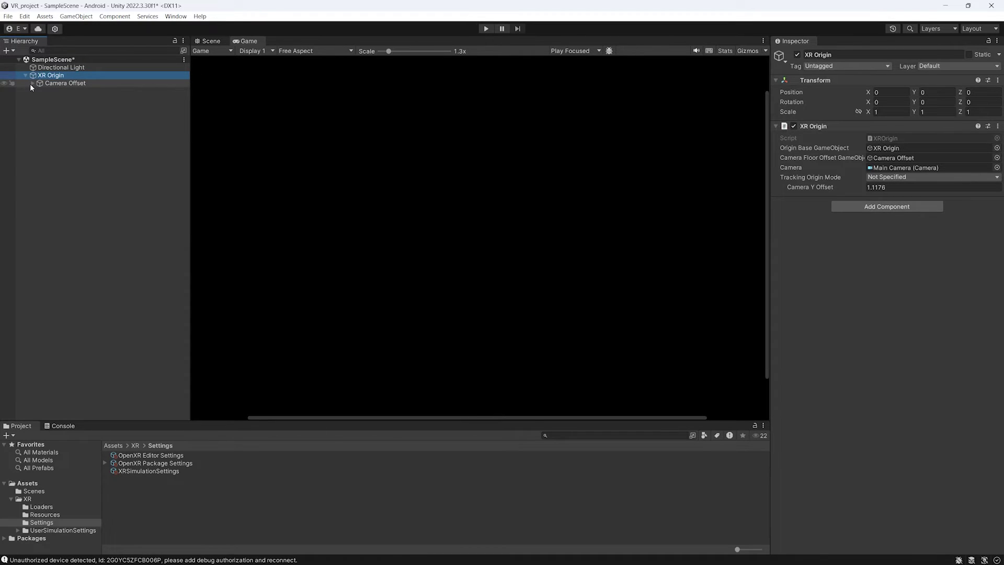
left_click(31, 84)
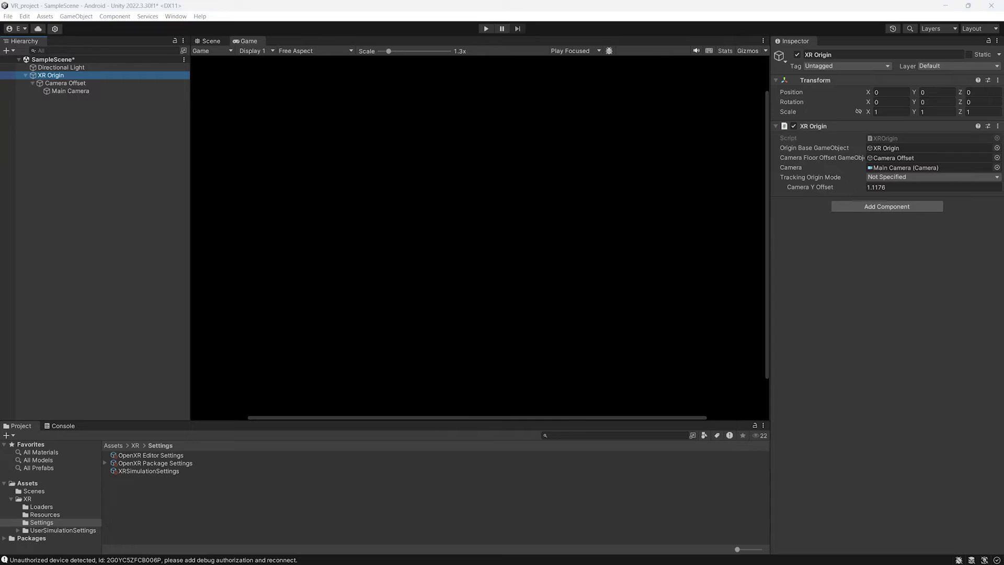
left_click(898, 181)
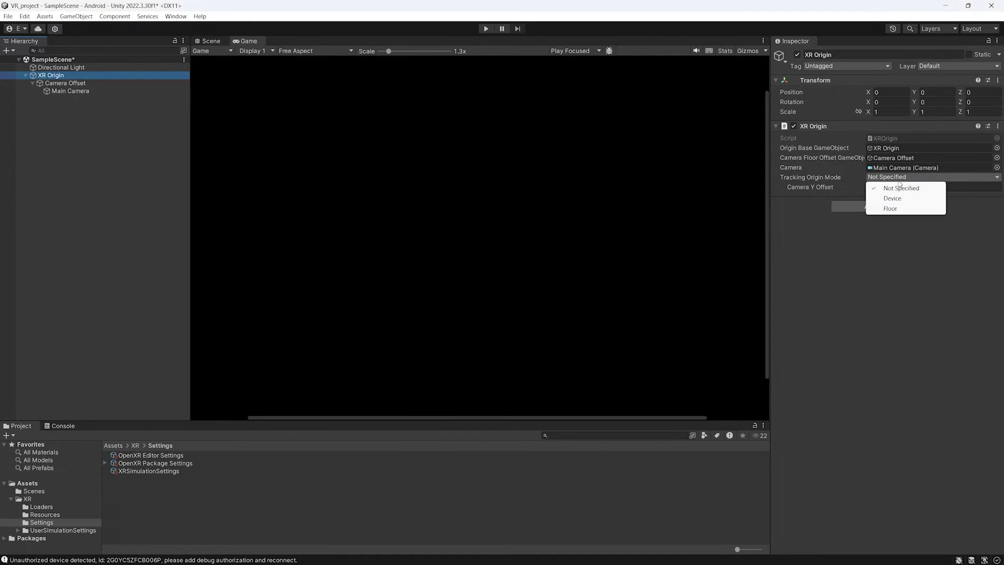
left_click(899, 211)
left_click(70, 91)
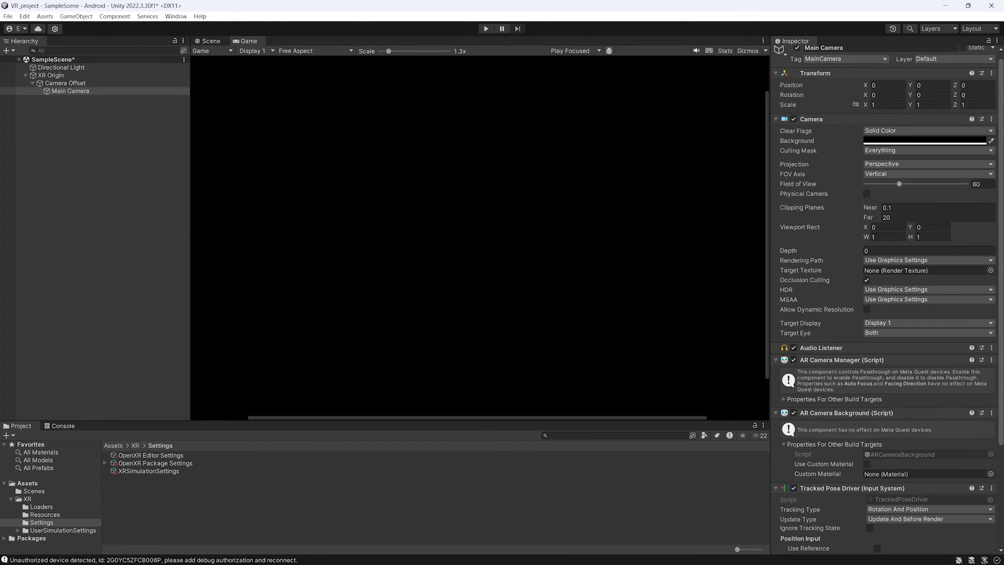
left_click(86, 114)
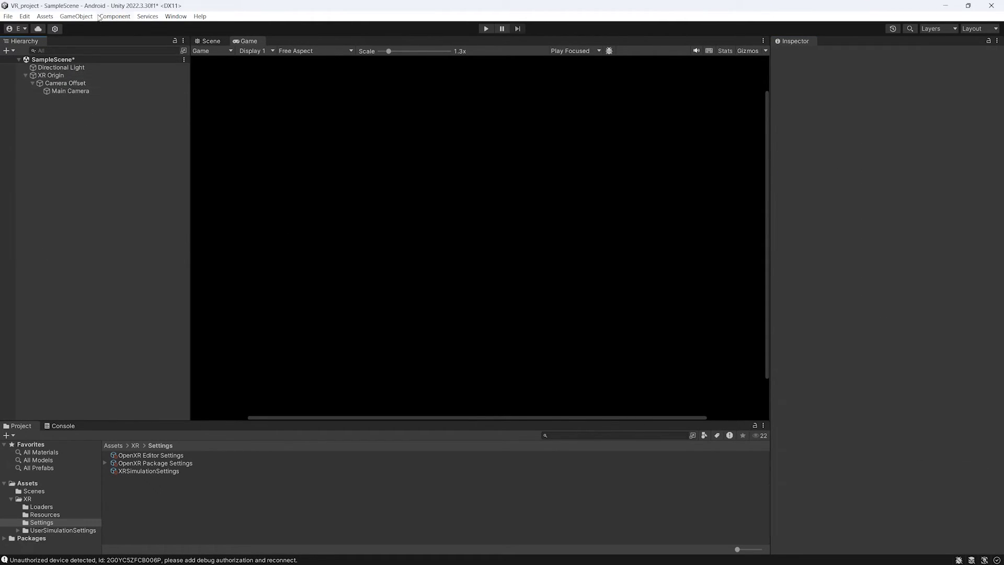
Add an AR Session object to SampleScene
left_click(77, 16)
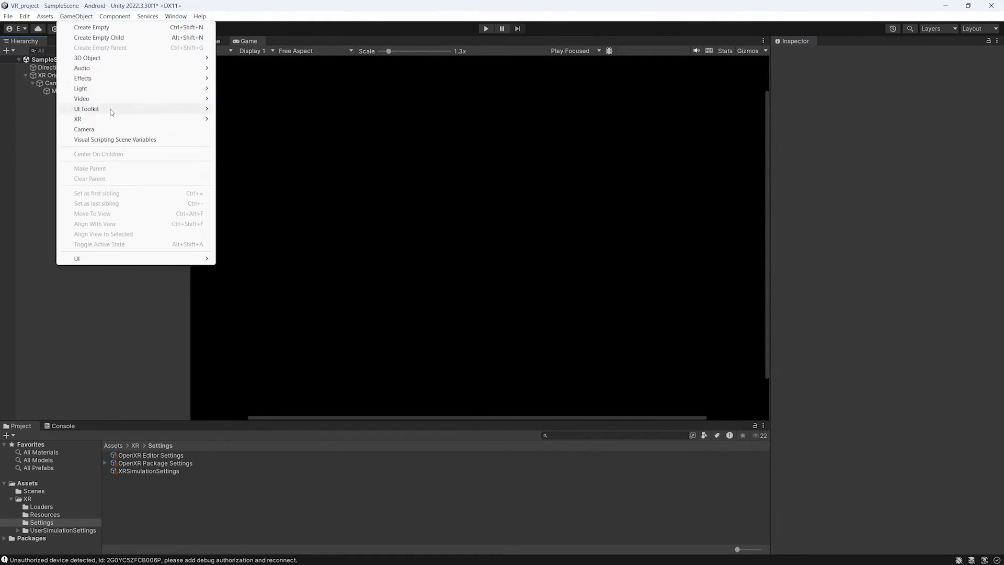
mouse_move(107, 119)
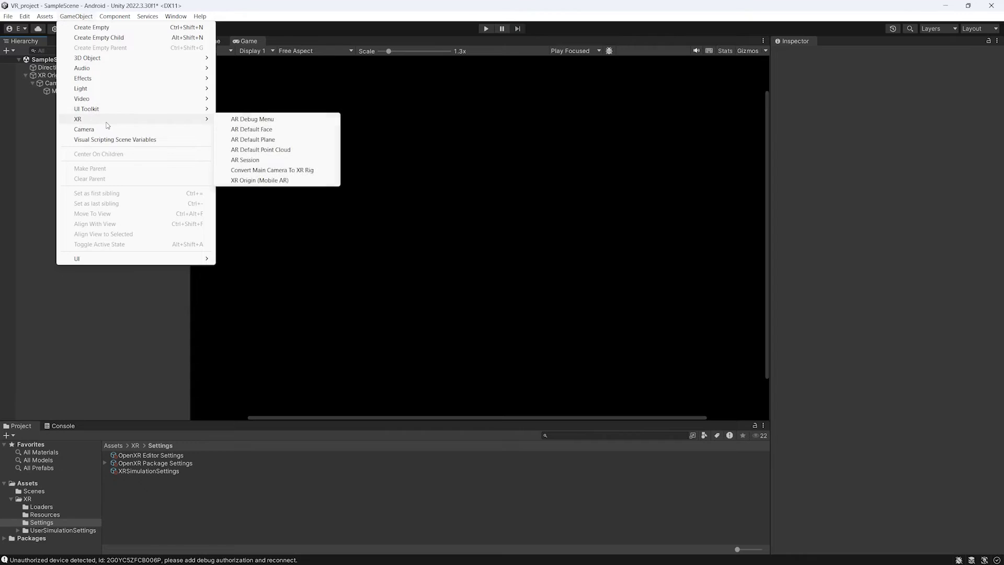
left_click(259, 160)
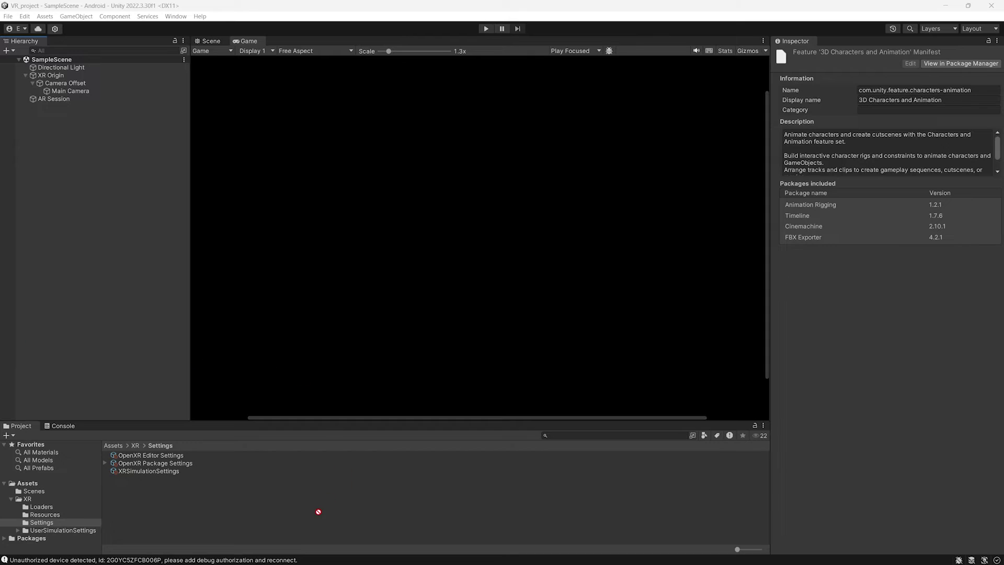
Move the Coin_Block.fbx model into the Assets/Scenes folder and open it
left_click(317, 513)
left_click_drag(13, 394, 48, 491)
left_click(48, 491)
double_click(124, 456)
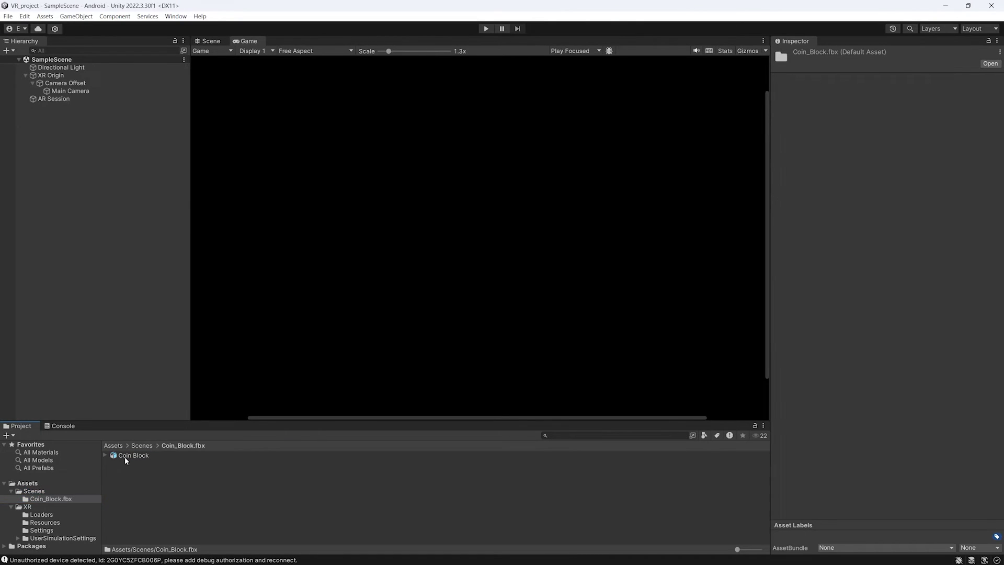
Add Coin Block to the scene and move it 2.89 units forward along Z
left_click_drag(118, 286, 99, 285)
scroll(291, 222, "down", 3)
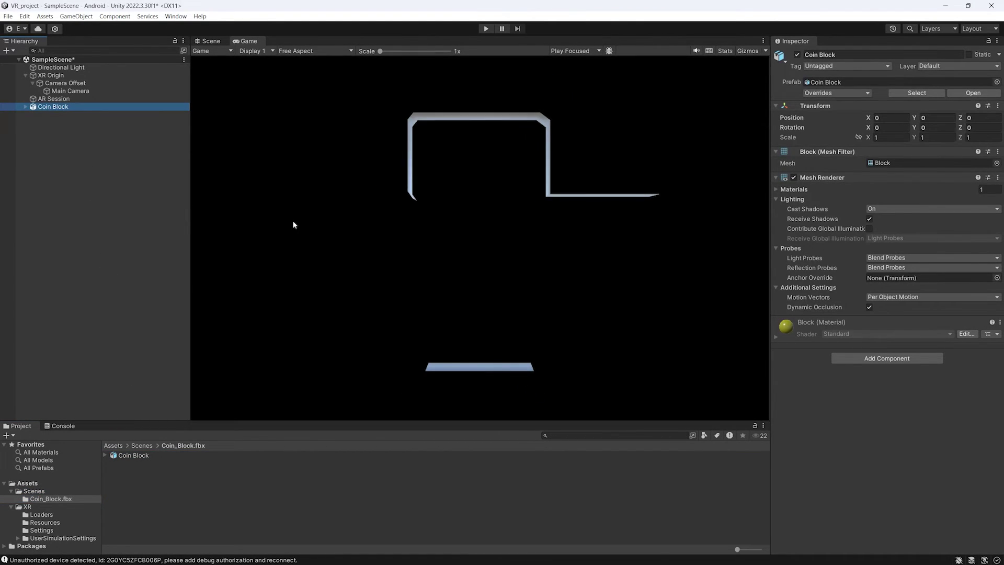
left_click(221, 41)
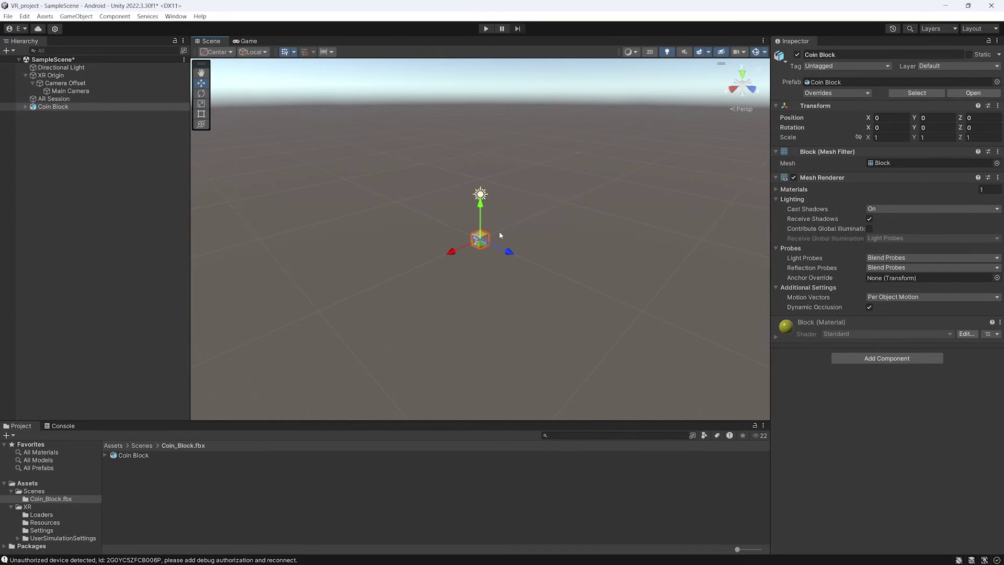
left_click(61, 78)
left_click(51, 111)
left_click(56, 100)
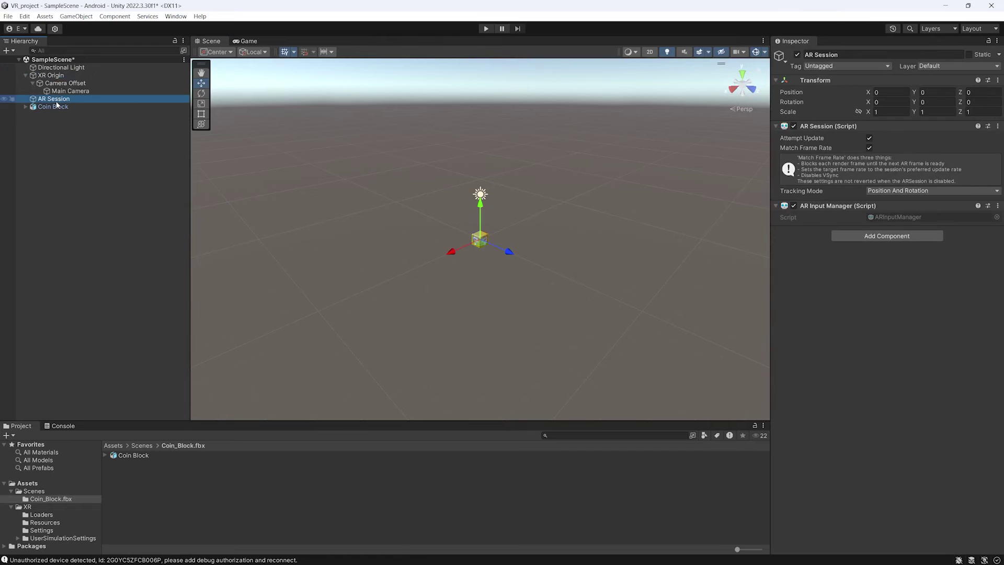
left_click(55, 107)
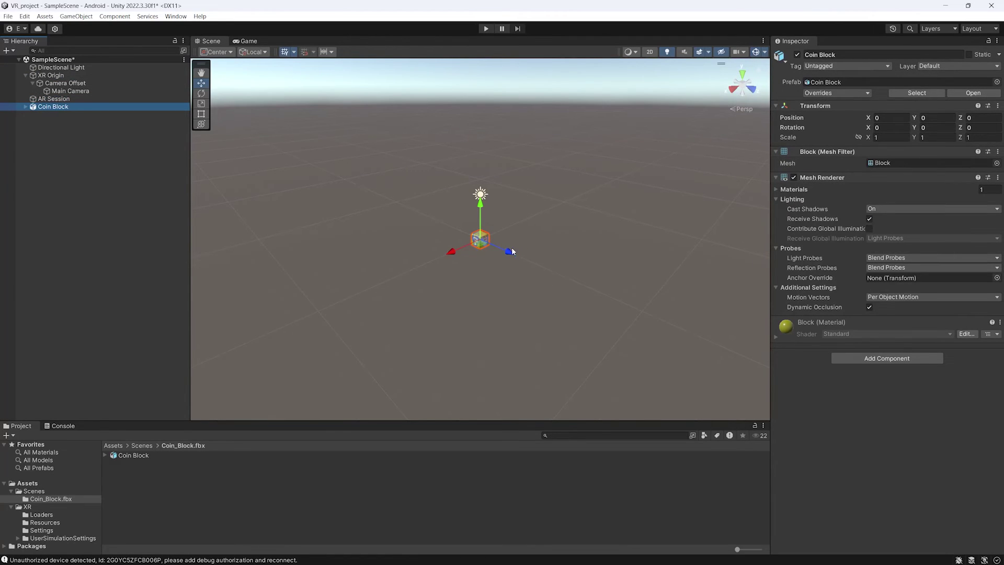
left_click_drag(512, 251, 546, 273)
Check the Coin Block in the Game view, then save the scene
left_click(235, 41)
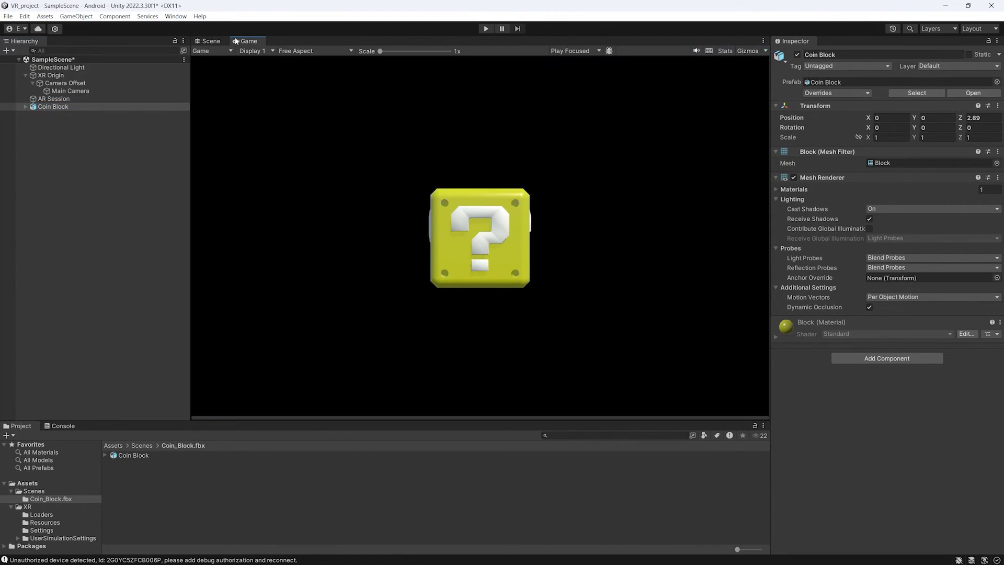
left_click(84, 209)
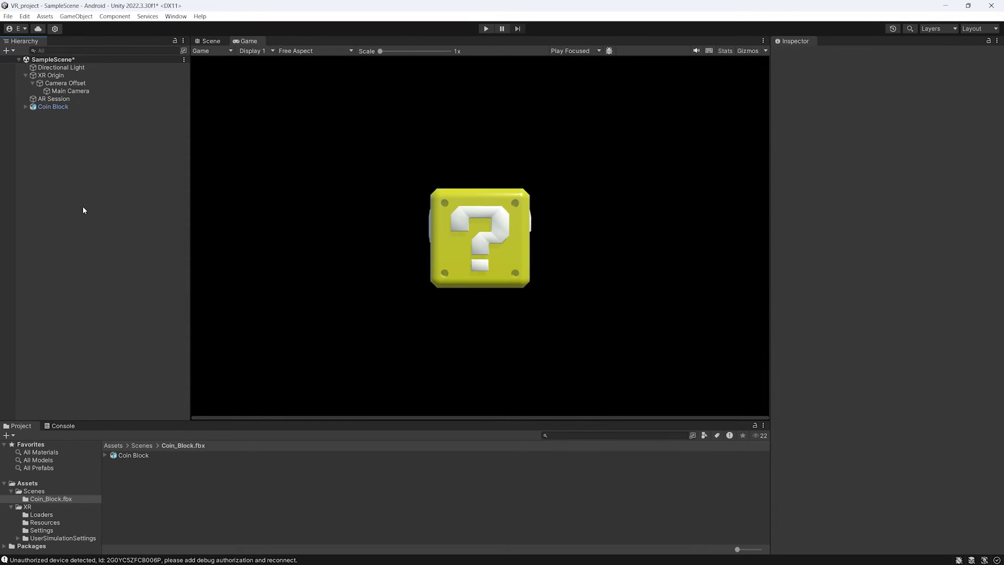
left_click(8, 16)
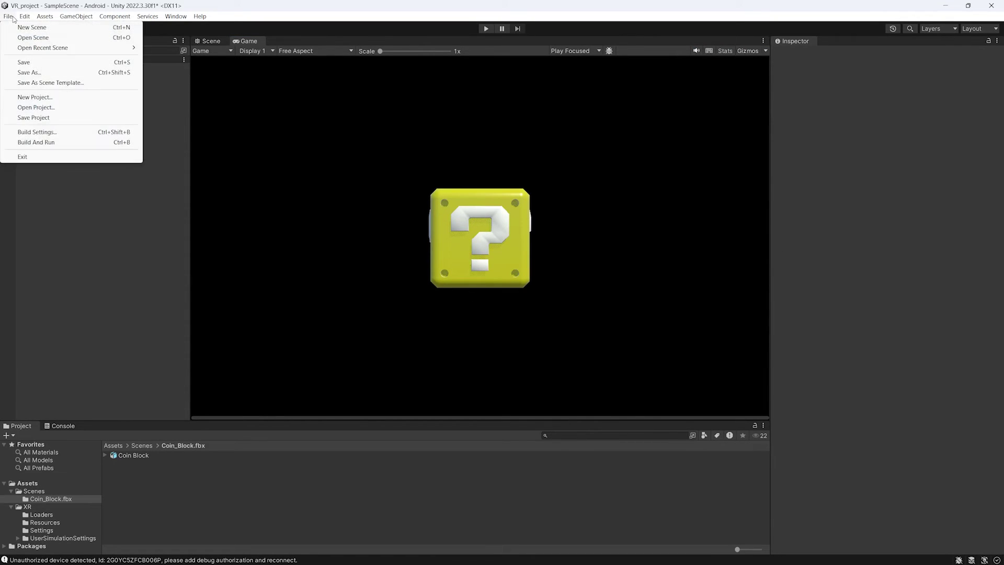
left_click(24, 63)
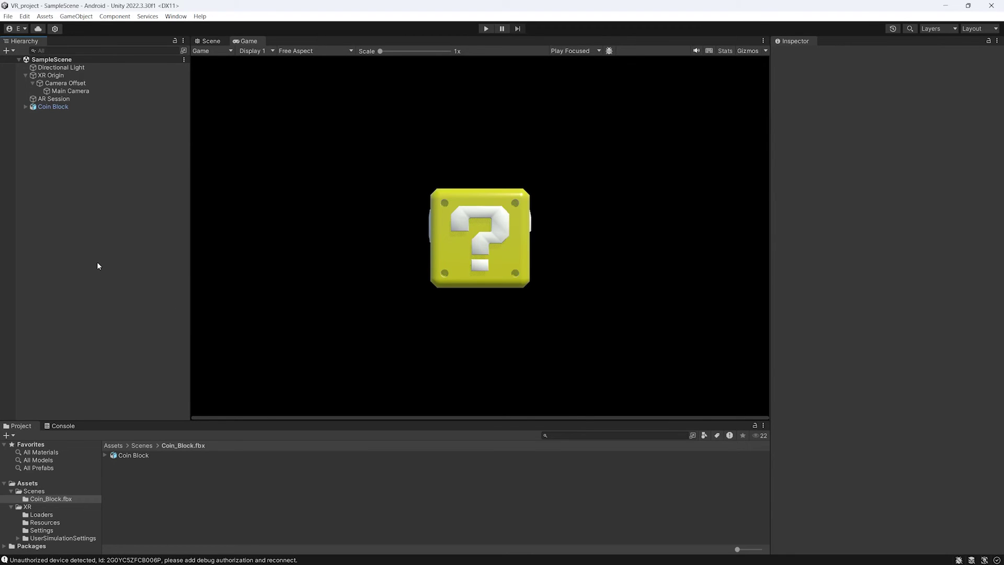
Open Build Settings and start an Android Build And Run with Ctrl+B
left_click(211, 41)
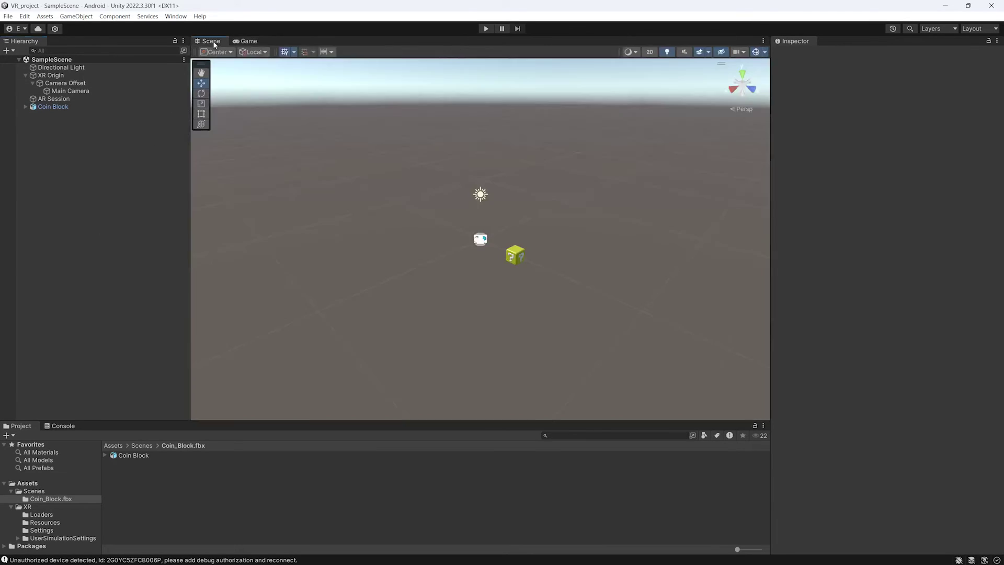
middle_click_drag(542, 217, 500, 220)
scroll(493, 265, "up", 3)
scroll(493, 266, "up", 1)
scroll(397, 347, "up", 2)
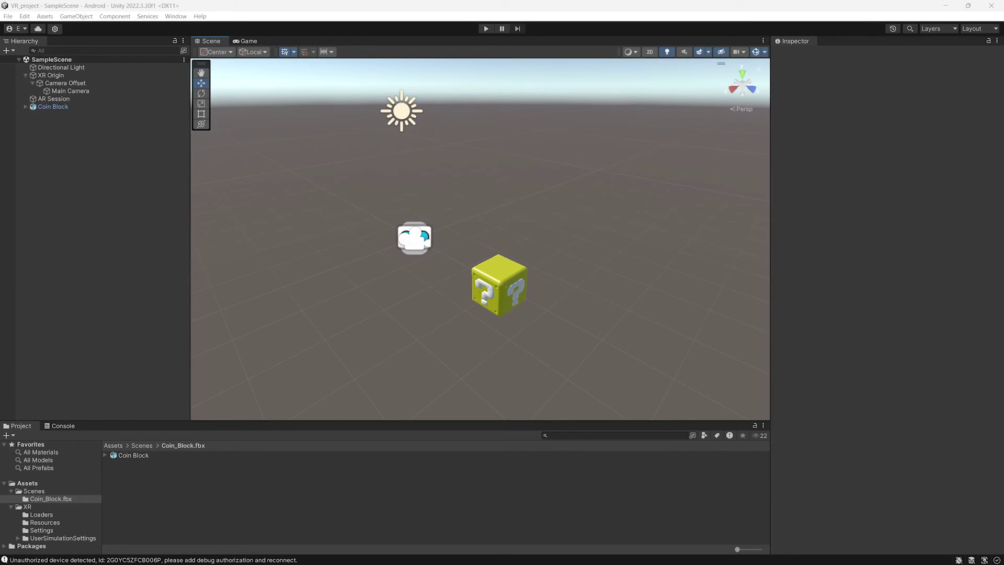
left_click(8, 17)
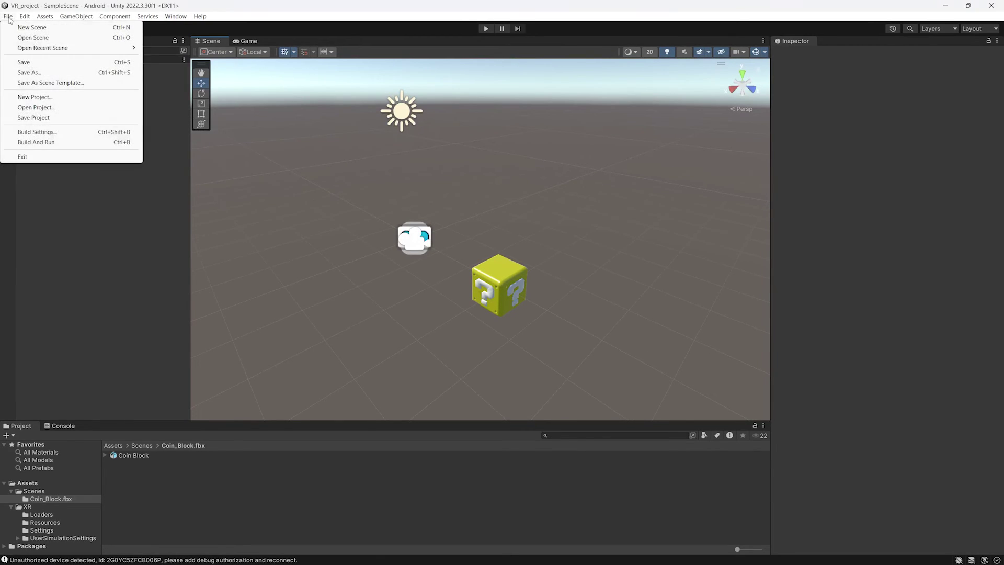
left_click(45, 132)
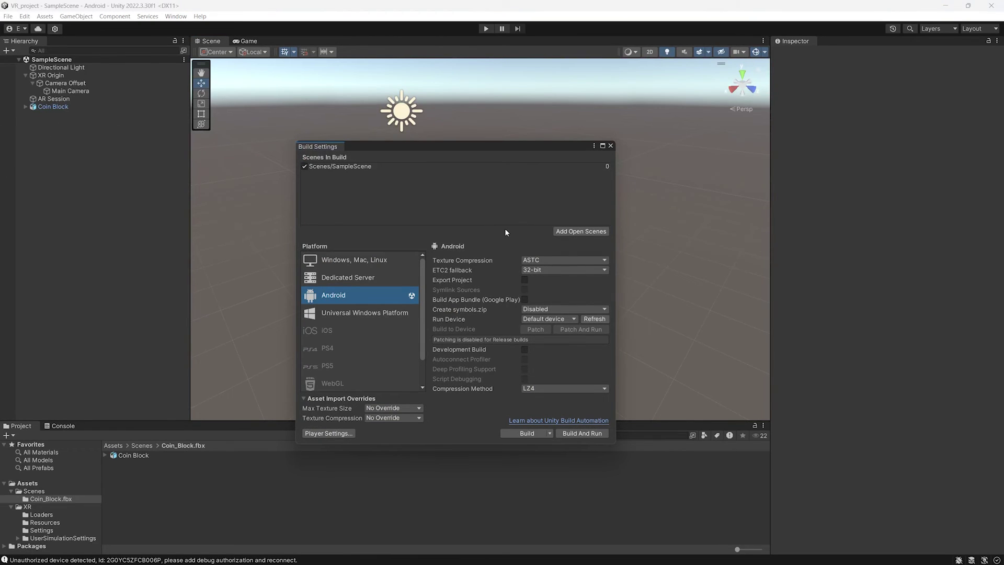
key("ctrl+b")
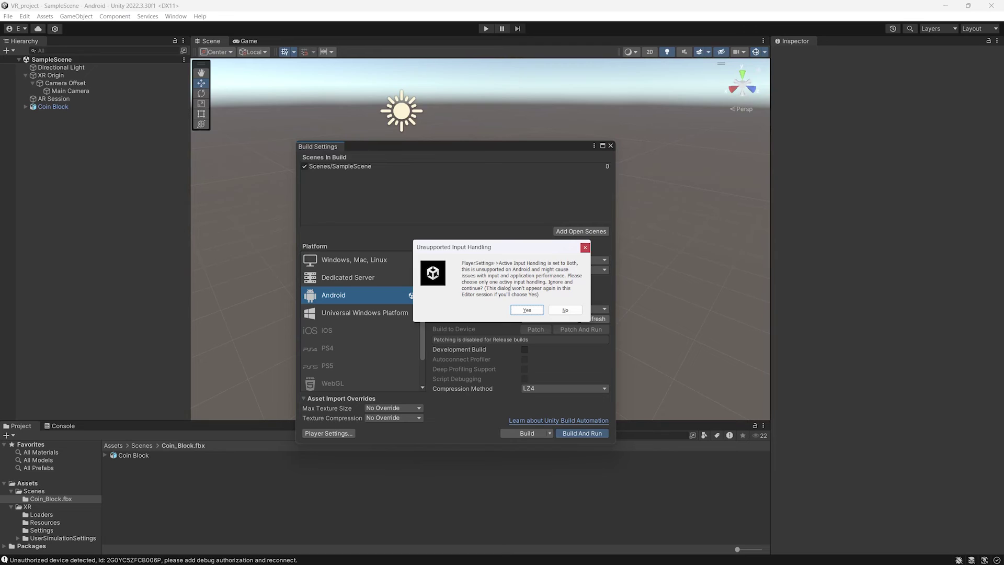
Set Active Input Handling to Input System Package (New) and restart the editor
left_click(585, 248)
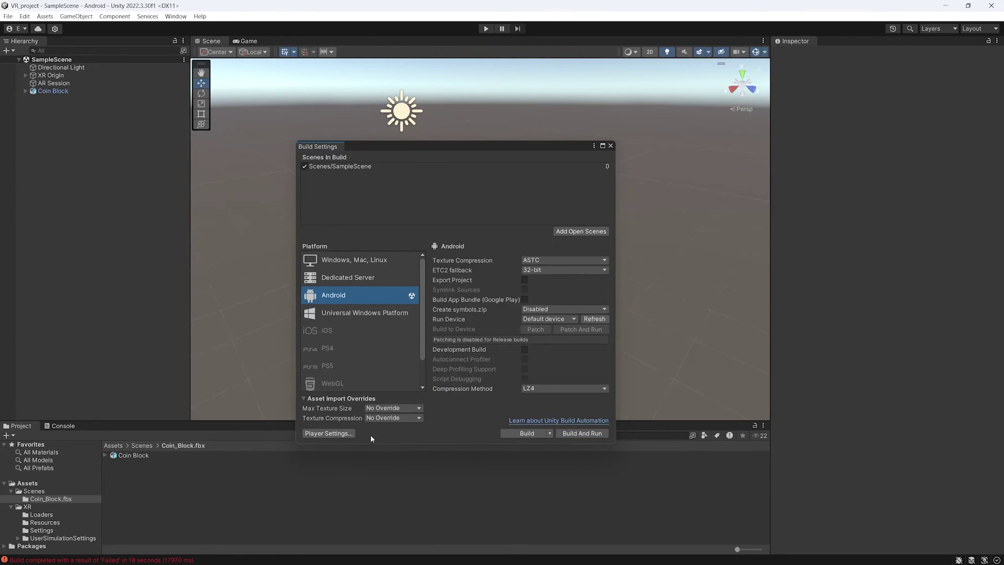
left_click(334, 434)
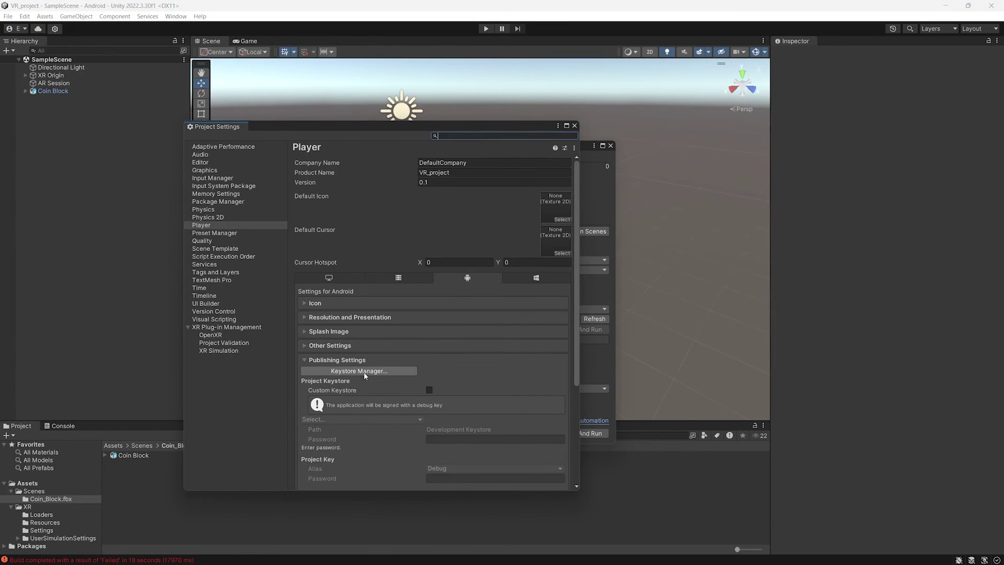
scroll(364, 359, "down", 2)
scroll(364, 360, "down", 3)
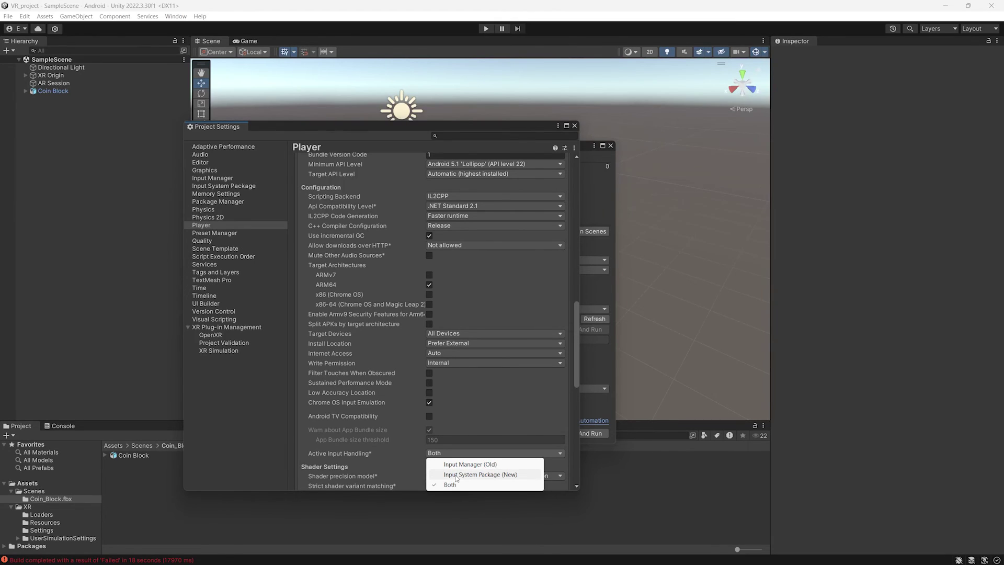
left_click(456, 475)
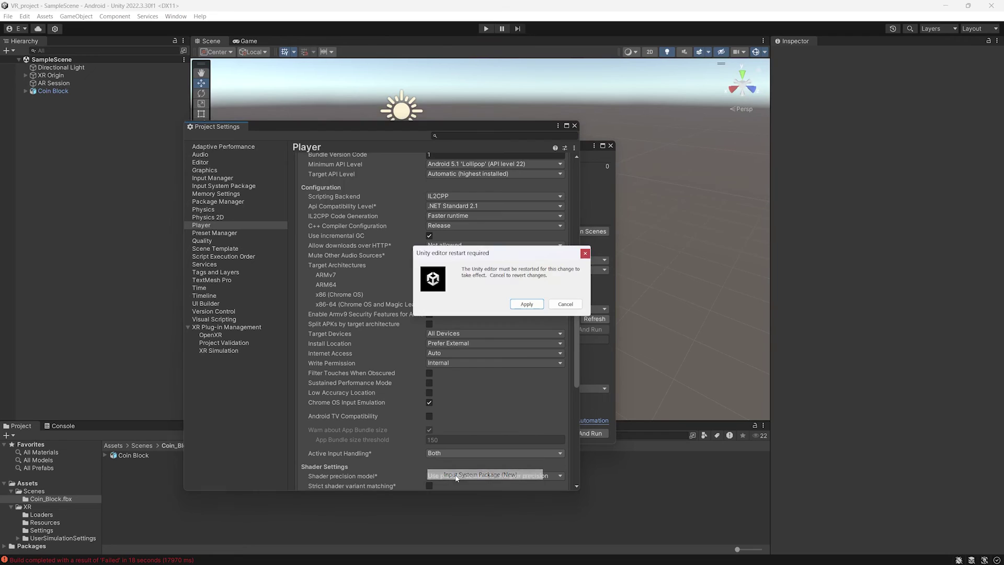
left_click(530, 304)
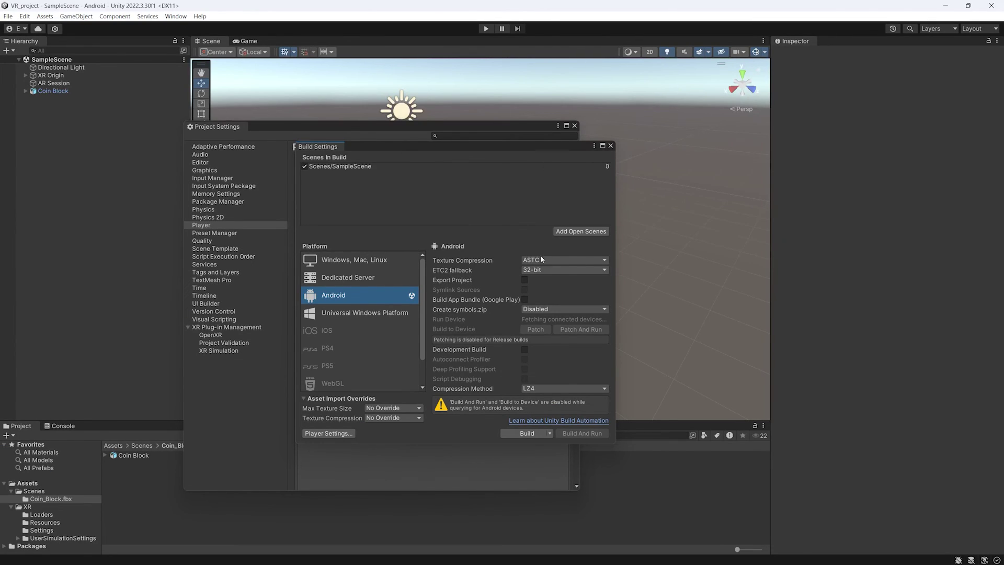
Build and run the app as Test_App.apk, retrying headset detection when none is found
left_click(585, 437)
left_click(438, 289)
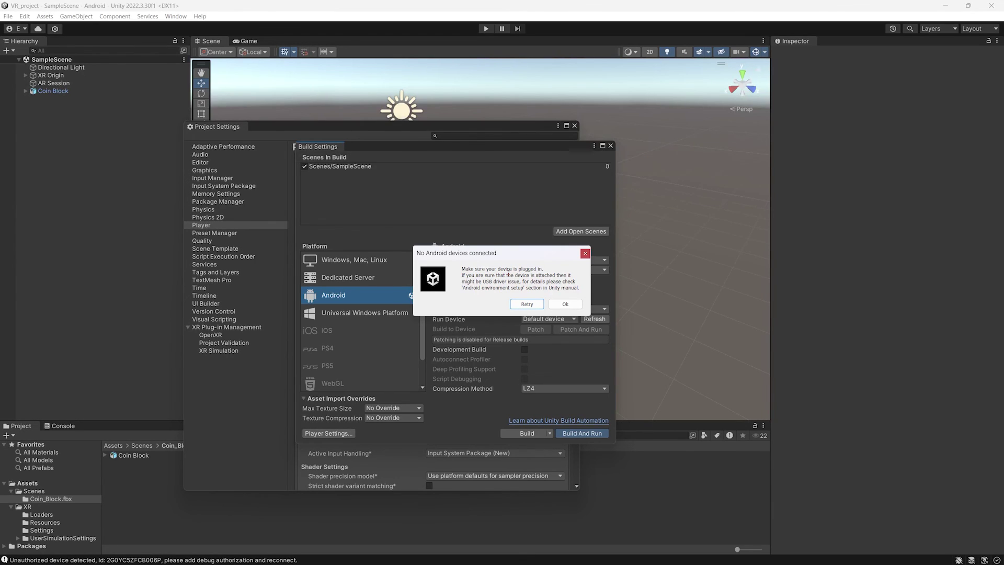
left_click(526, 303)
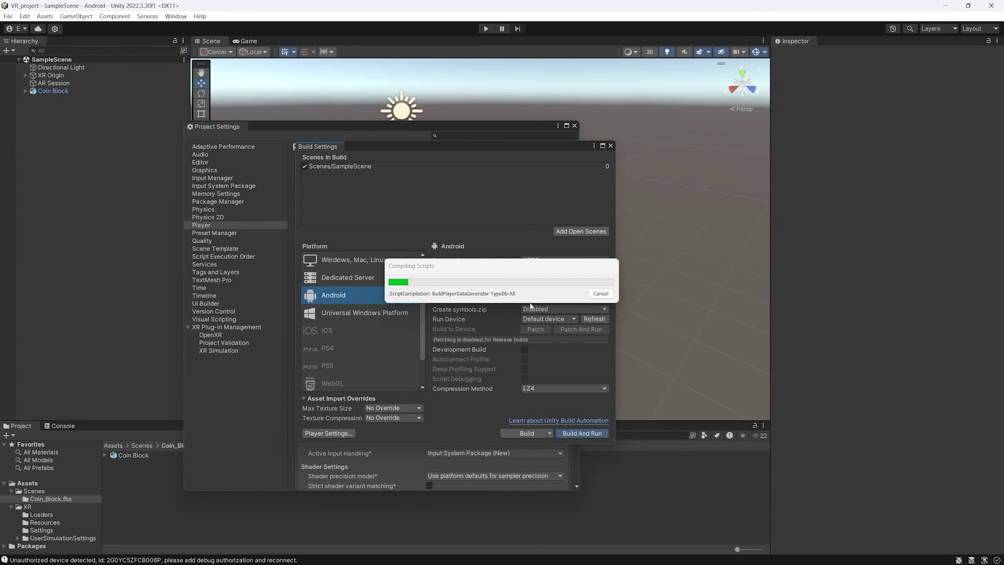